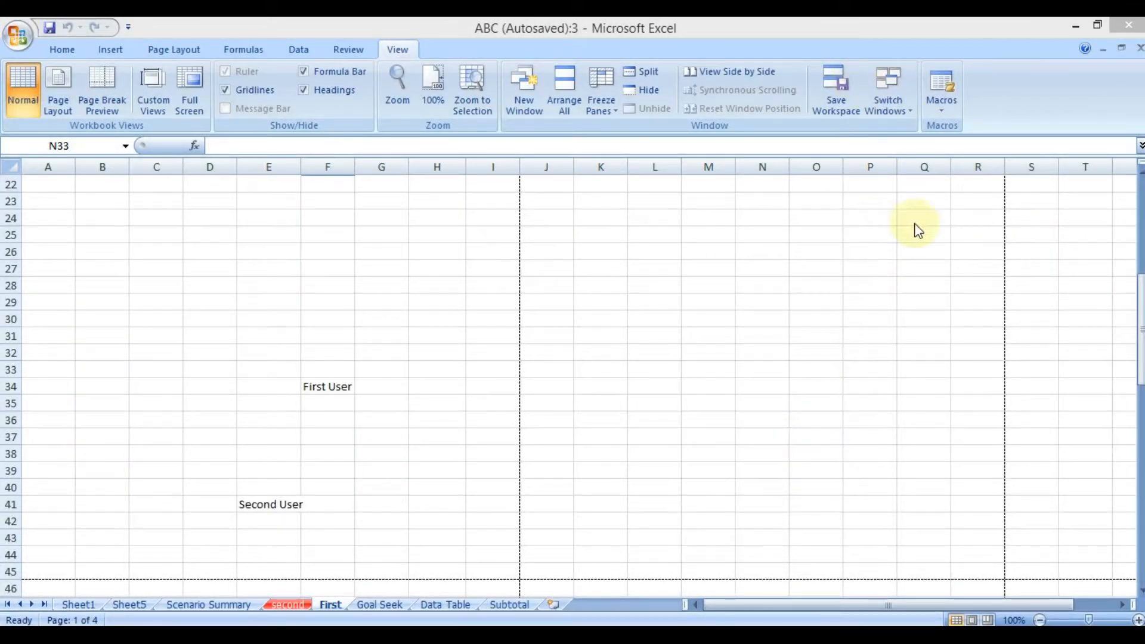
pyautogui.click(948, 107)
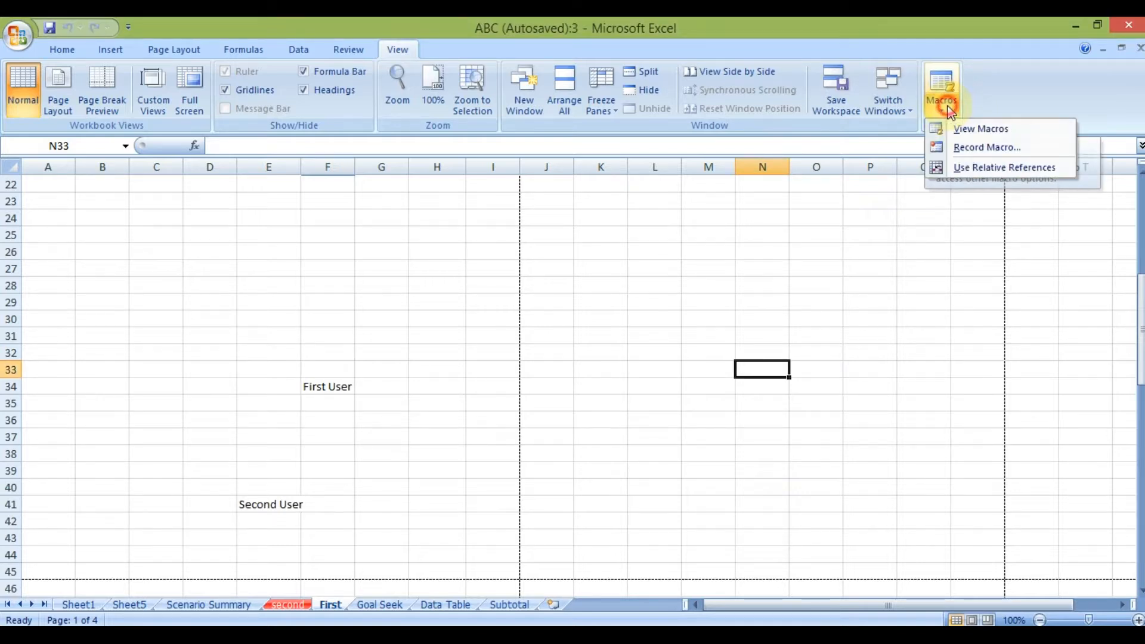
pyautogui.click(941, 108)
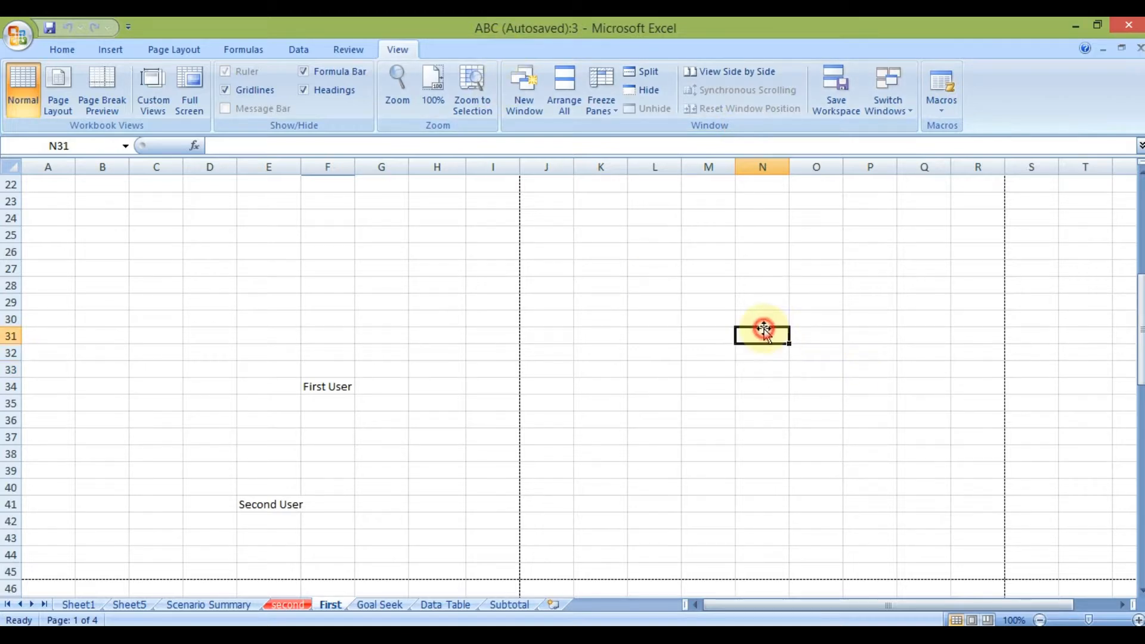
pyautogui.click(641, 245)
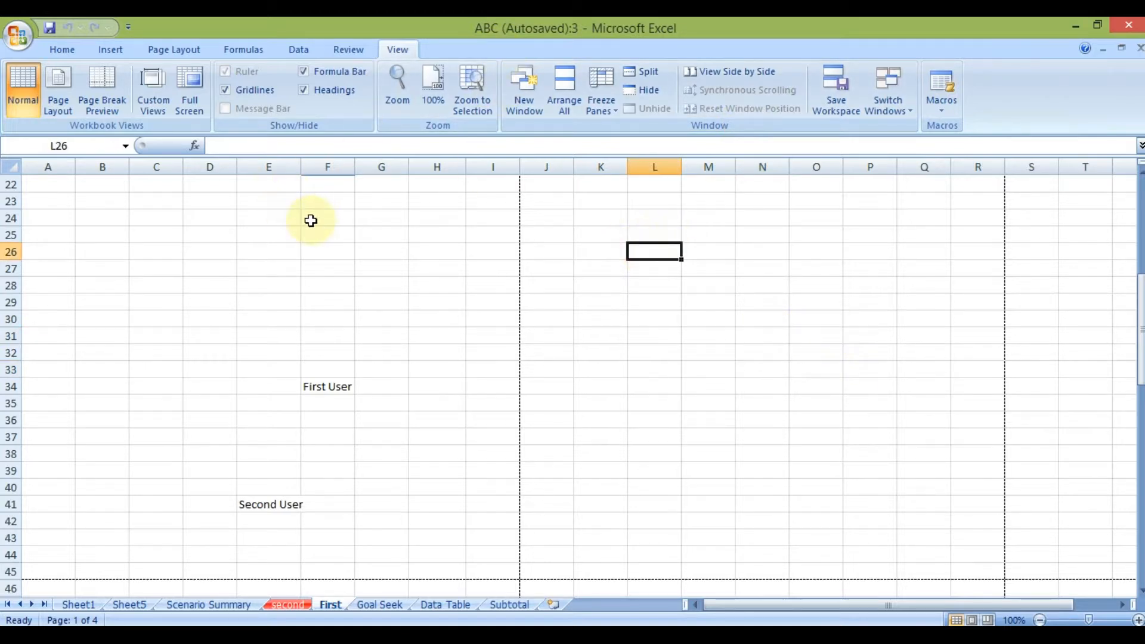
pyautogui.scroll(1, 310, 221)
pyautogui.scroll(-1, 311, 221)
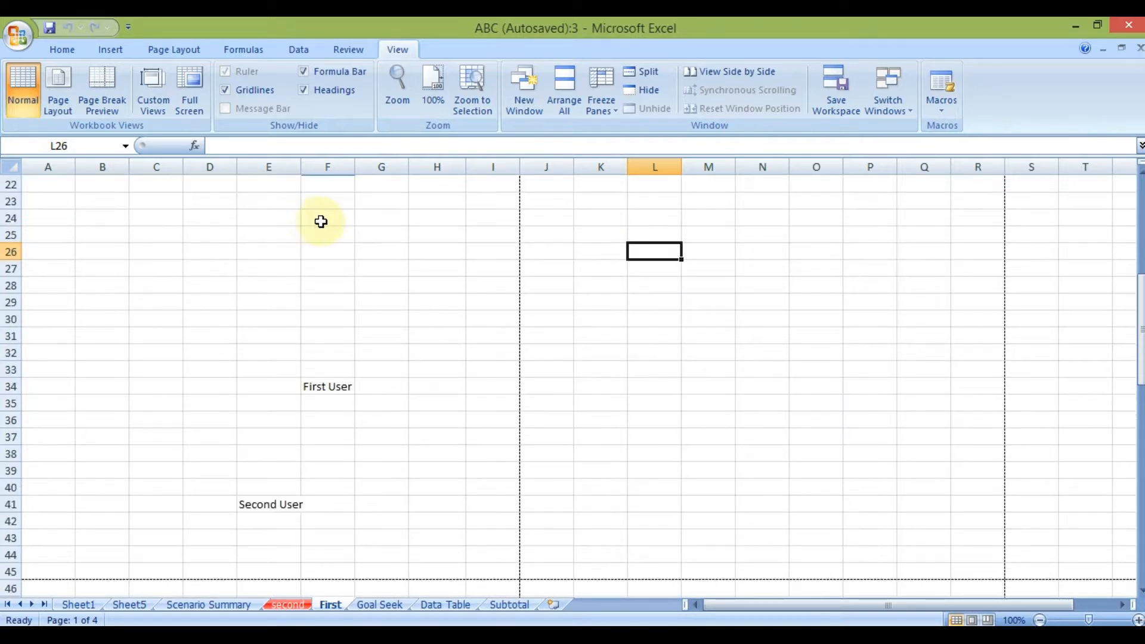
pyautogui.click(943, 107)
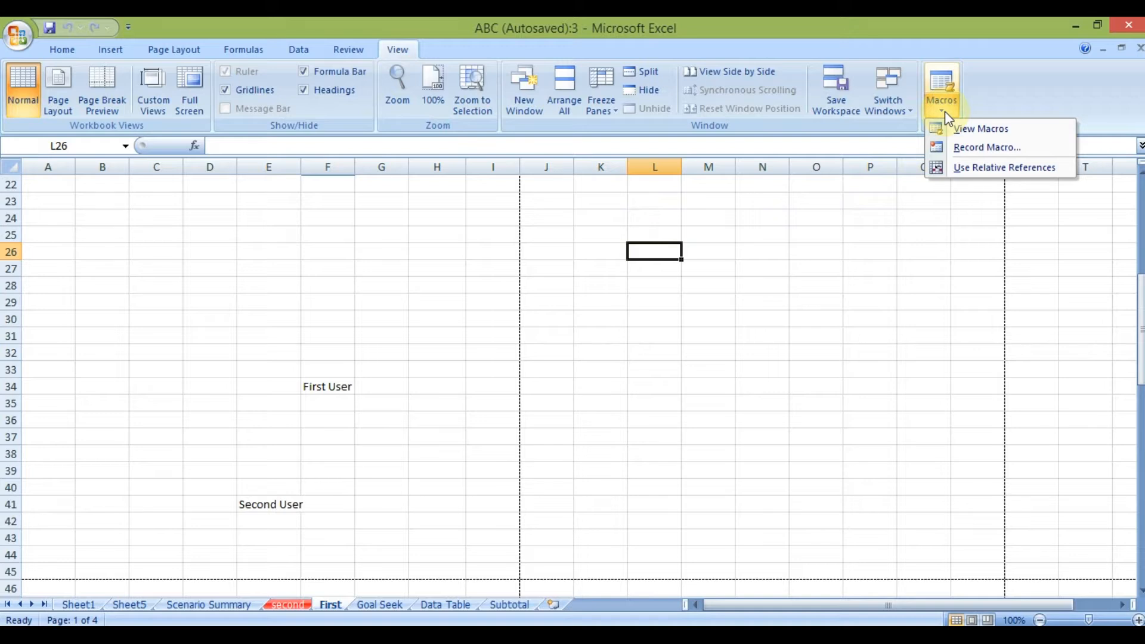
pyautogui.click(813, 234)
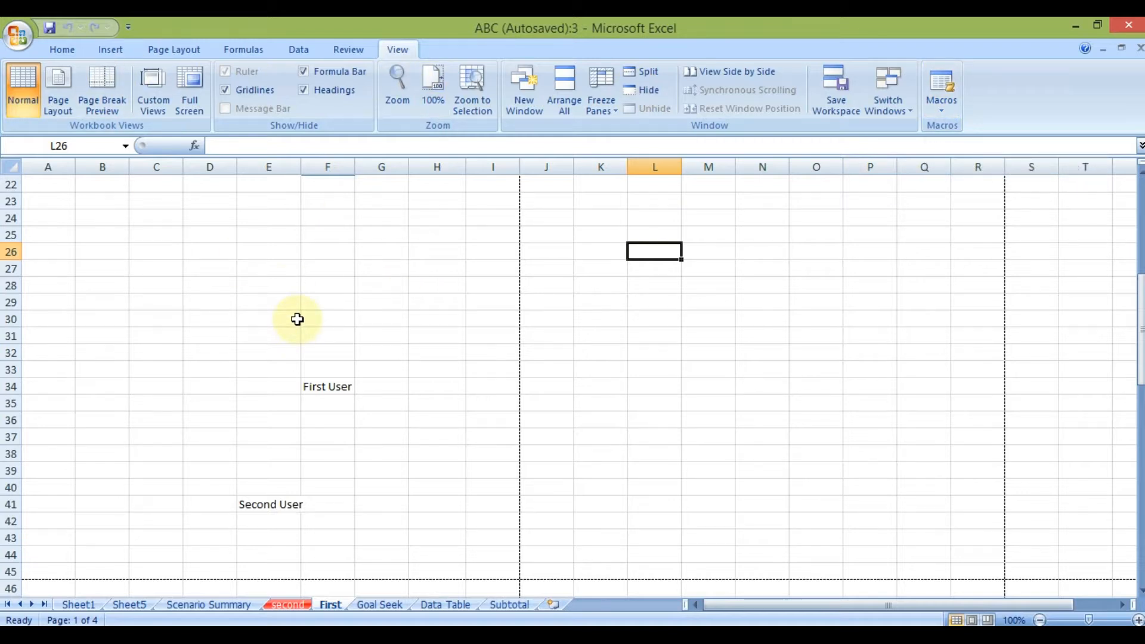
pyautogui.click(954, 104)
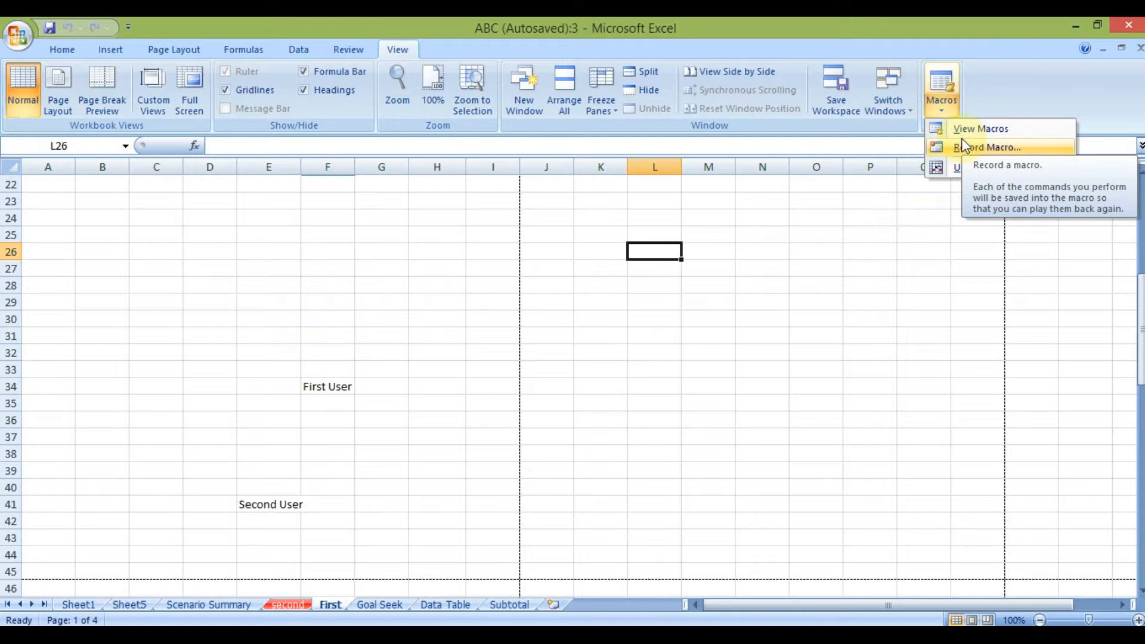
pyautogui.click(736, 318)
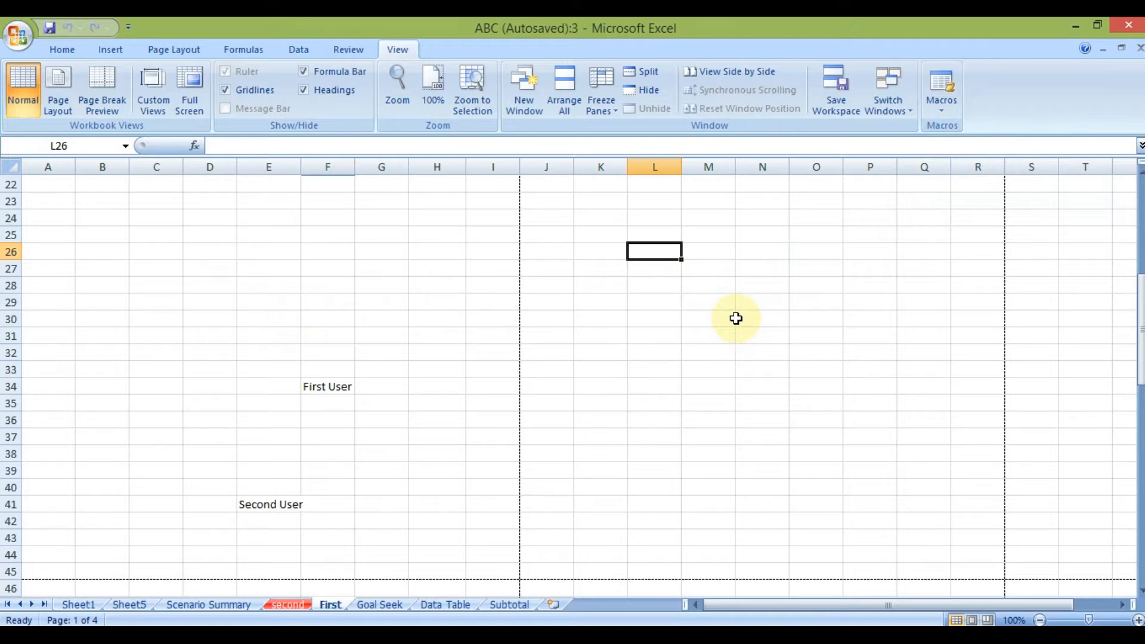
pyautogui.click(50, 30)
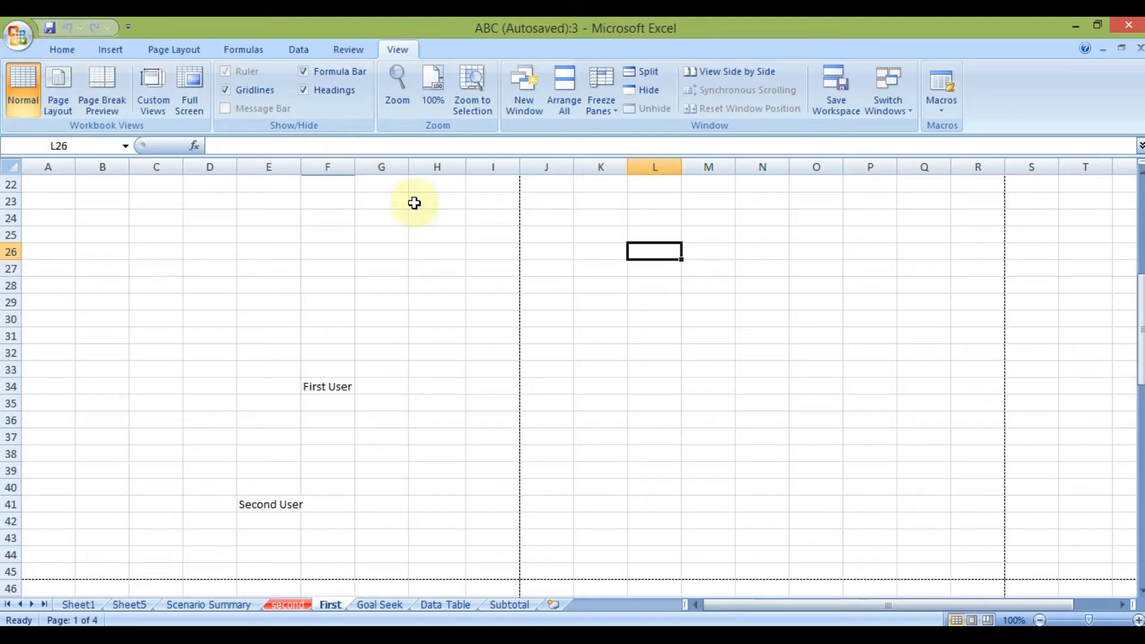
pyautogui.click(59, 50)
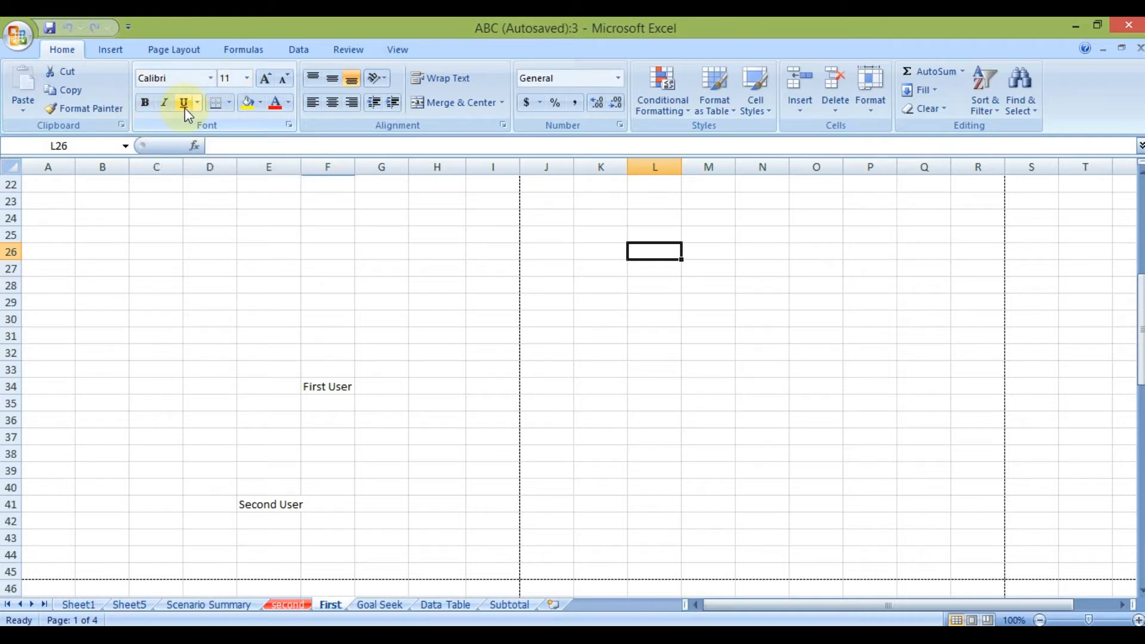
pyautogui.click(288, 102)
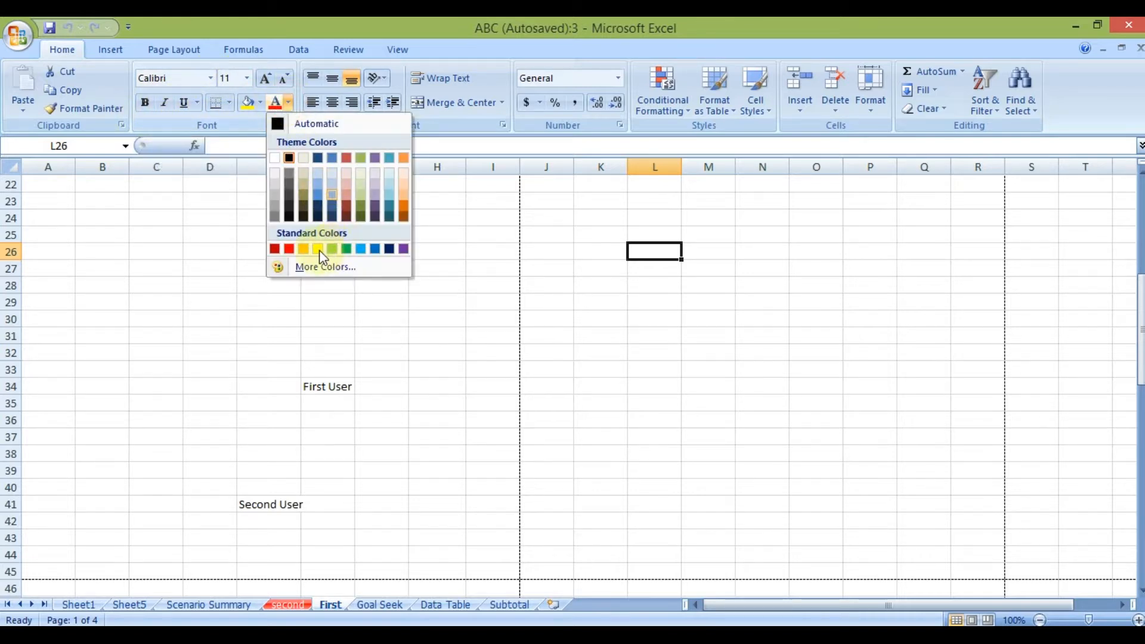
pyautogui.click(592, 295)
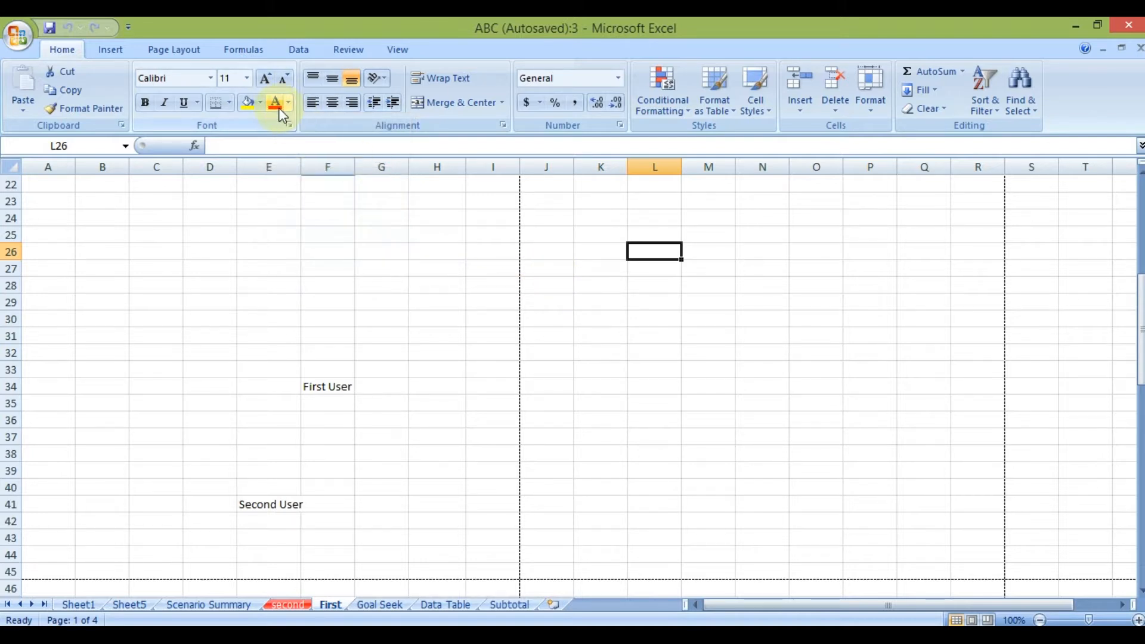
pyautogui.scroll(-6, 291, 106)
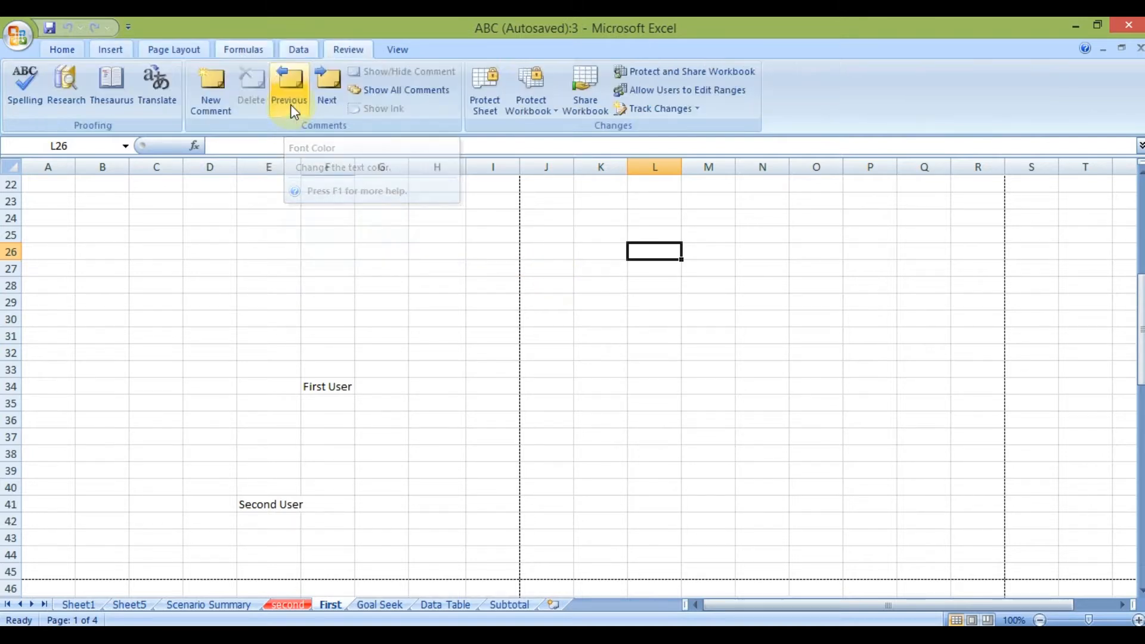
pyautogui.click(941, 106)
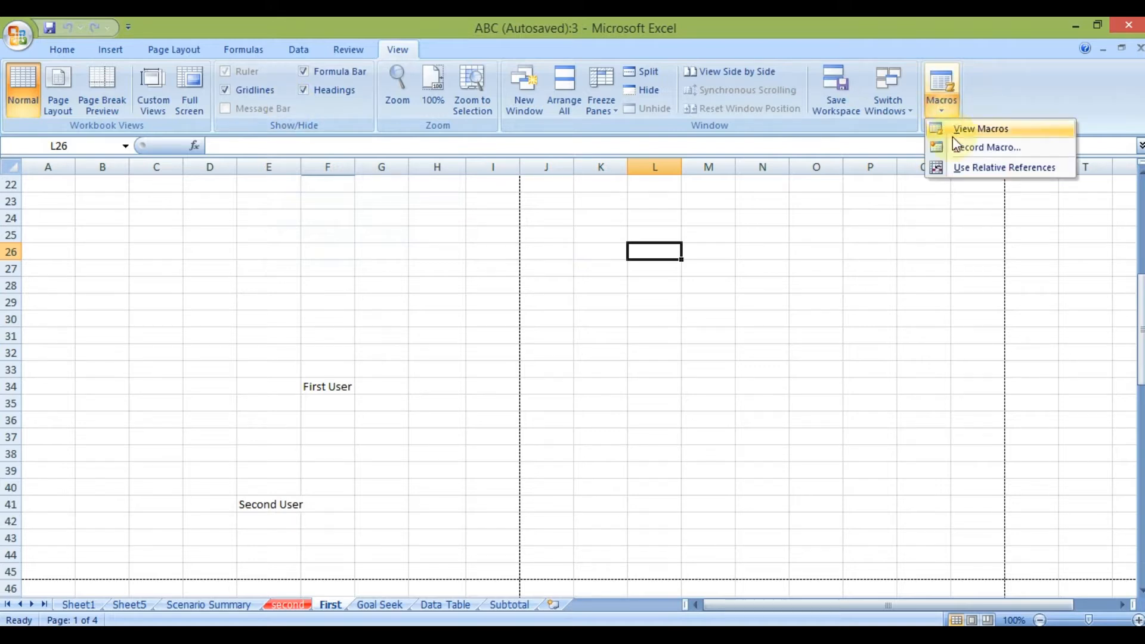
pyautogui.click(789, 274)
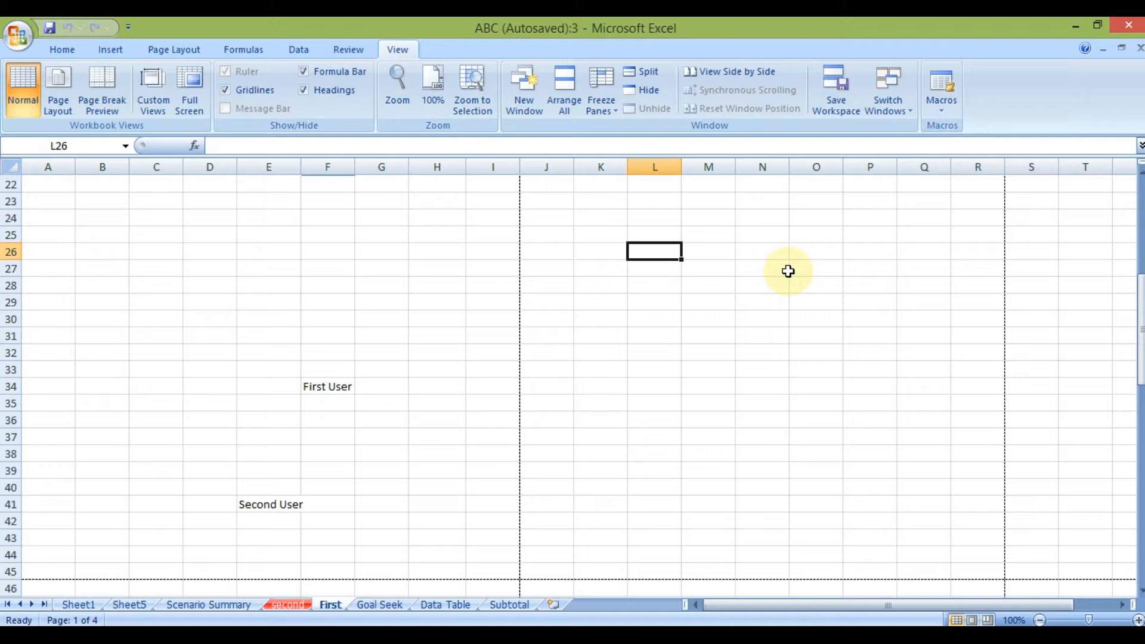
pyautogui.click(940, 118)
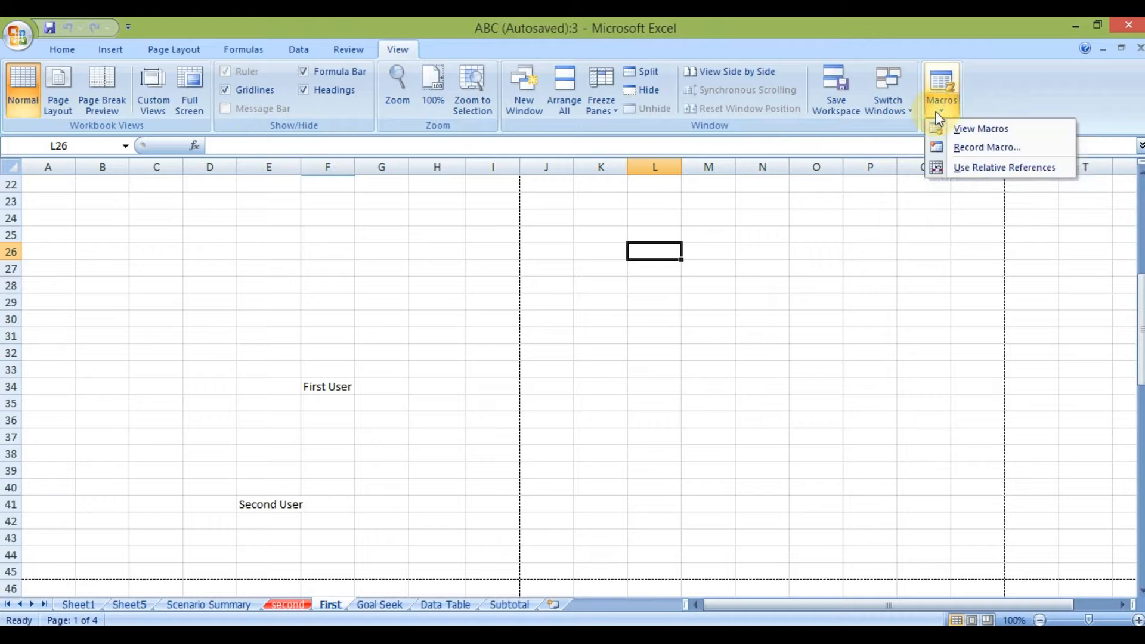
pyautogui.click(962, 151)
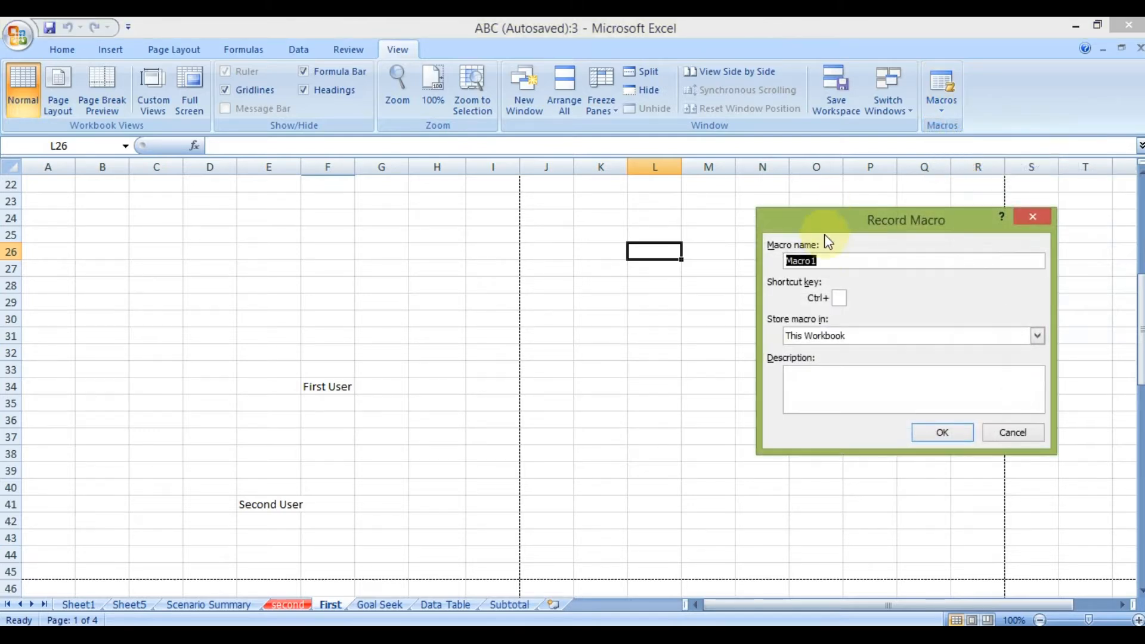
pyautogui.moveTo(818, 223); pyautogui.dragTo(711, 158)
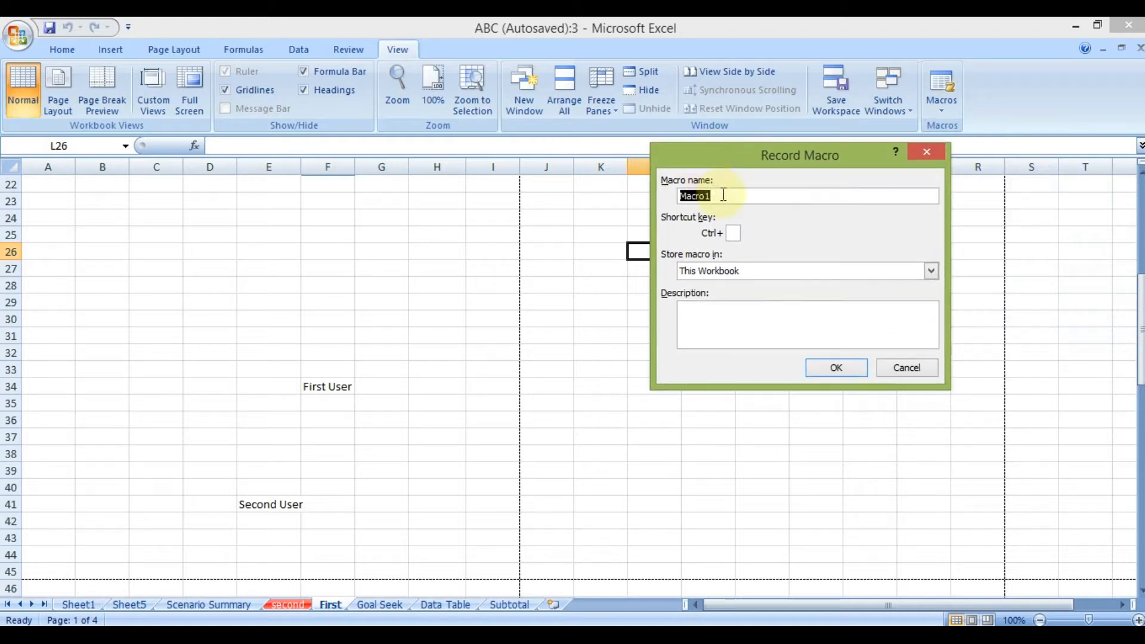
pyautogui.write('Testing')
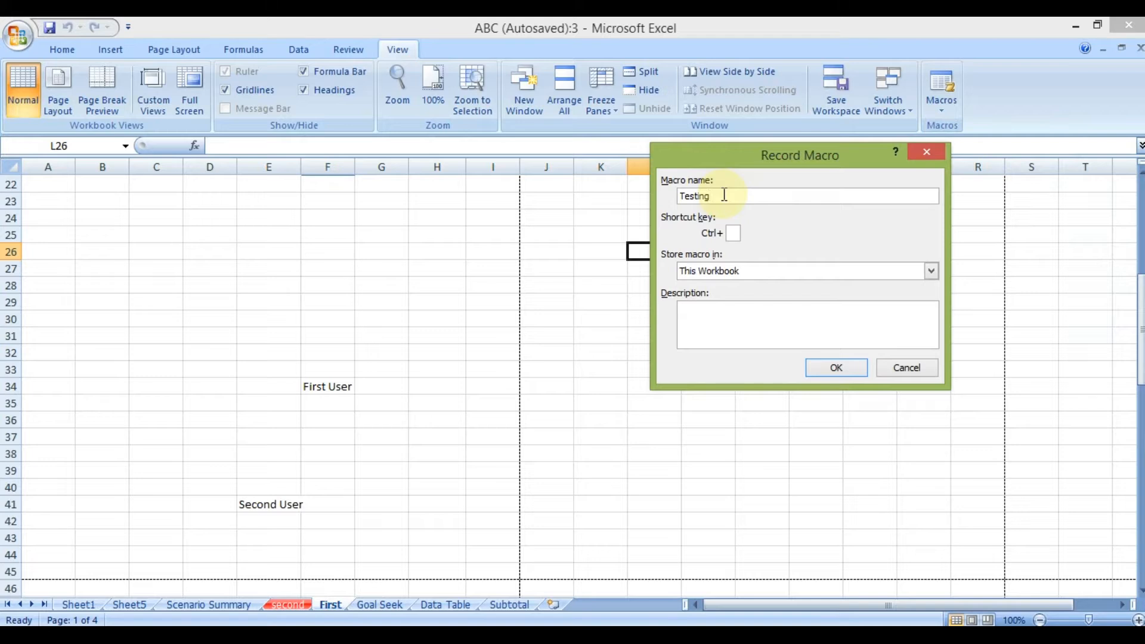
pyautogui.click(734, 231)
pyautogui.click(836, 368)
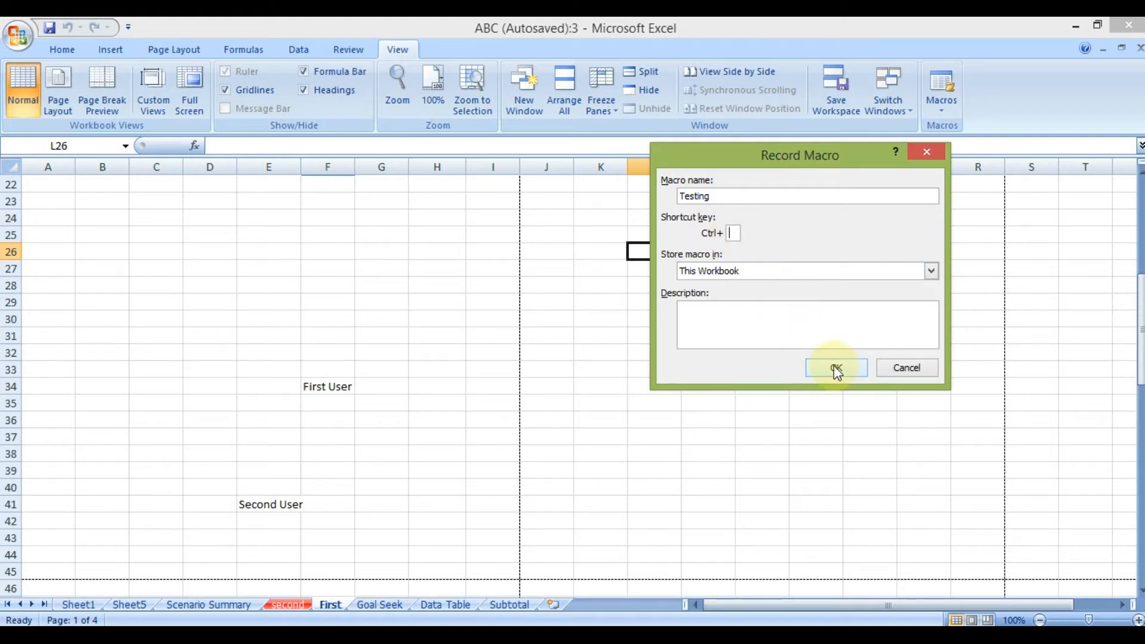
pyautogui.click(927, 152)
# Start recording a new macro named Testing, stored in This Workbook, without a shortcut key.
pyautogui.click(941, 103)
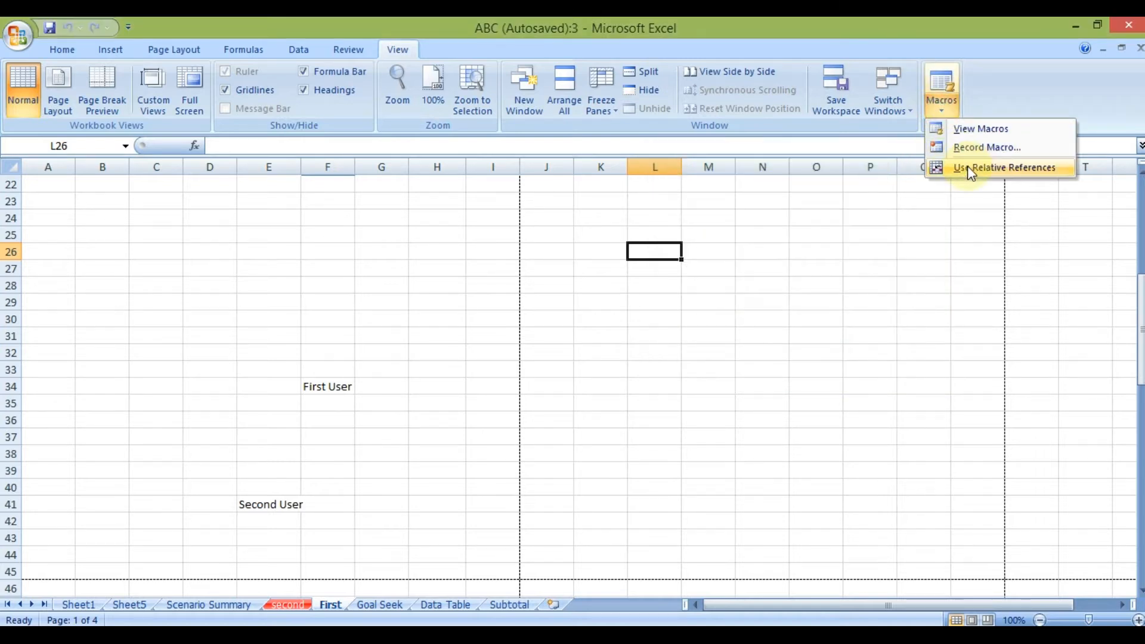
pyautogui.click(954, 147)
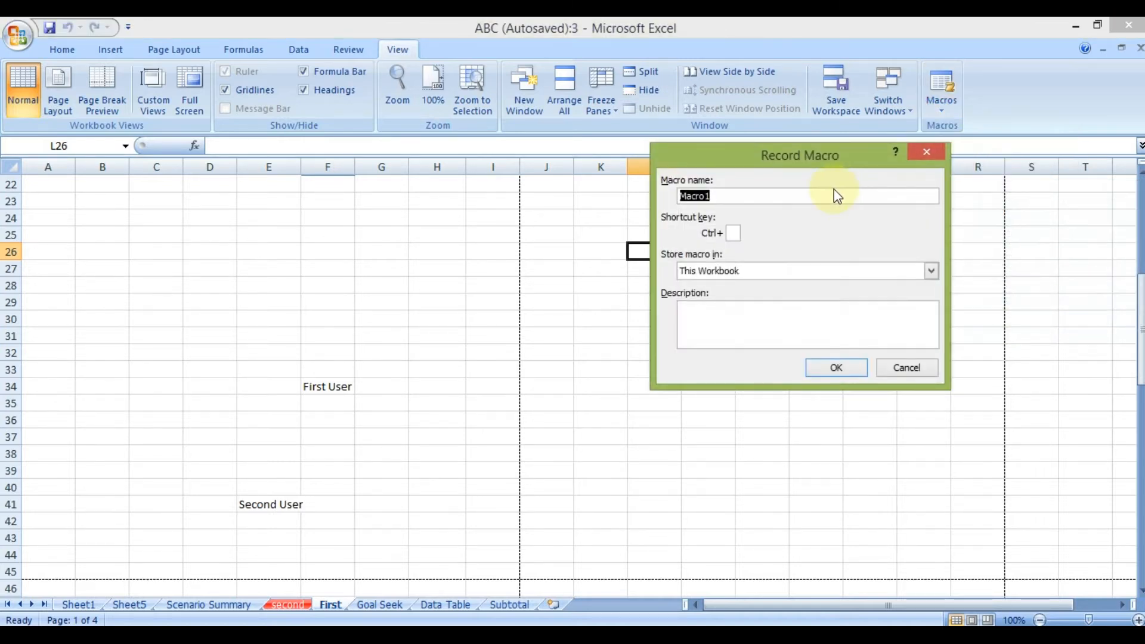
pyautogui.write('Testing')
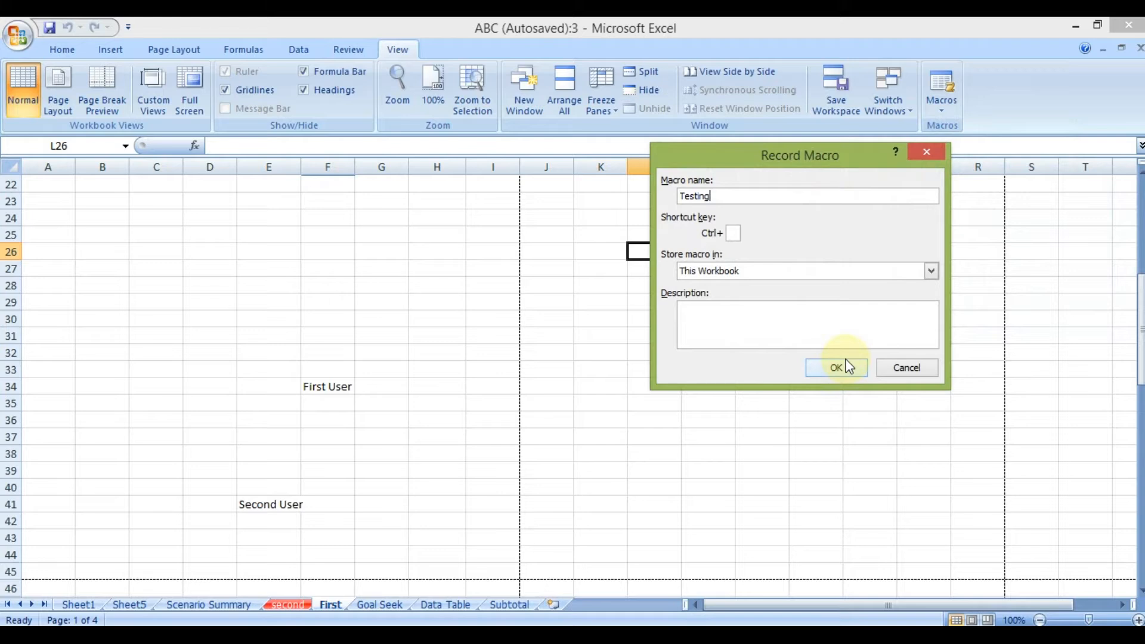
pyautogui.click(826, 371)
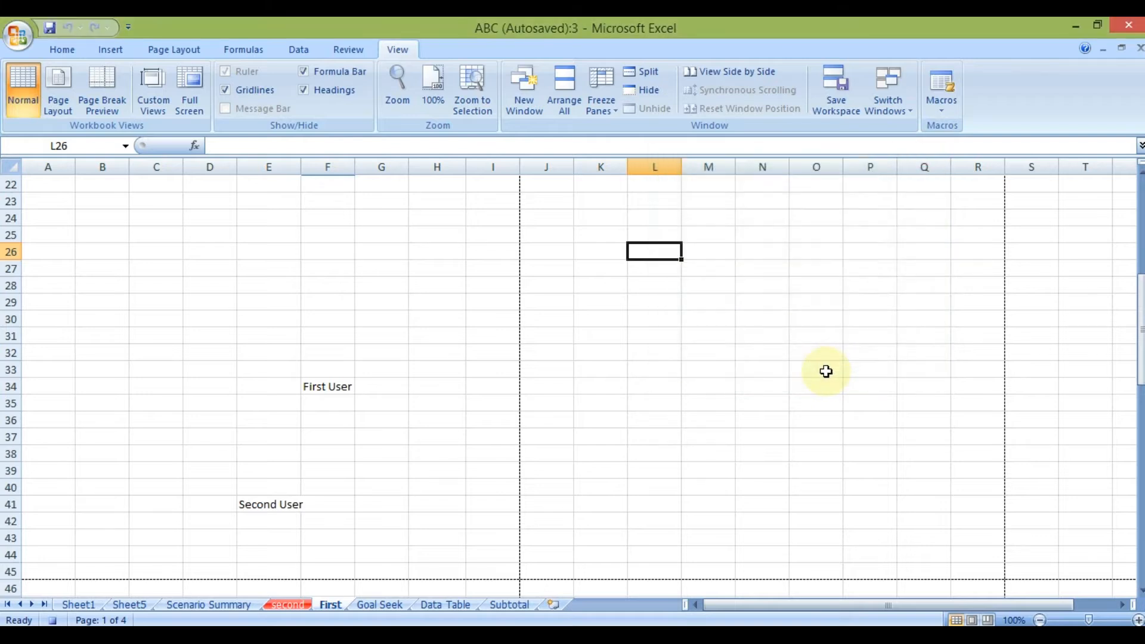
# Enter "First Name" in cell L26 and "Last Name" in cell L27 of the First sheet.
pyautogui.write('F')
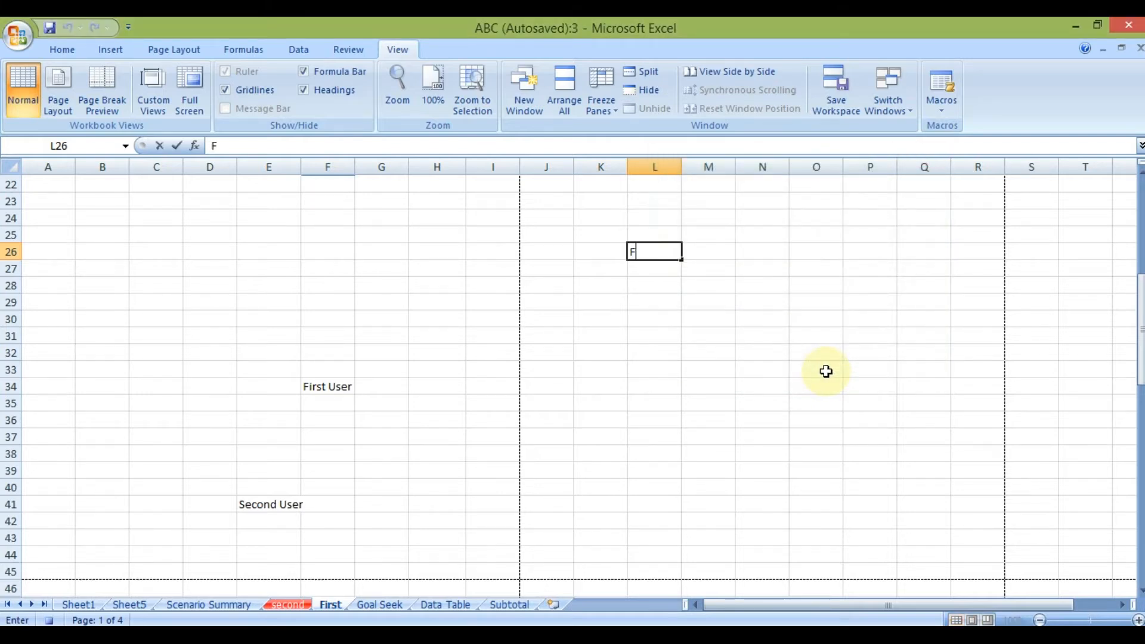
pyautogui.write('irst Name')
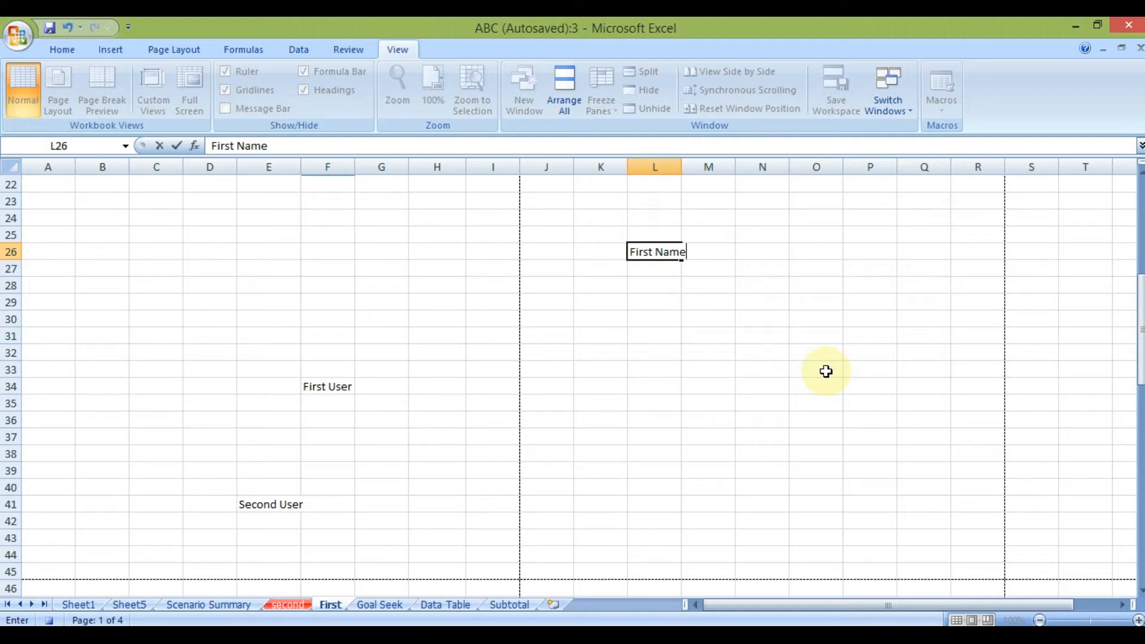
pyautogui.press('Return')
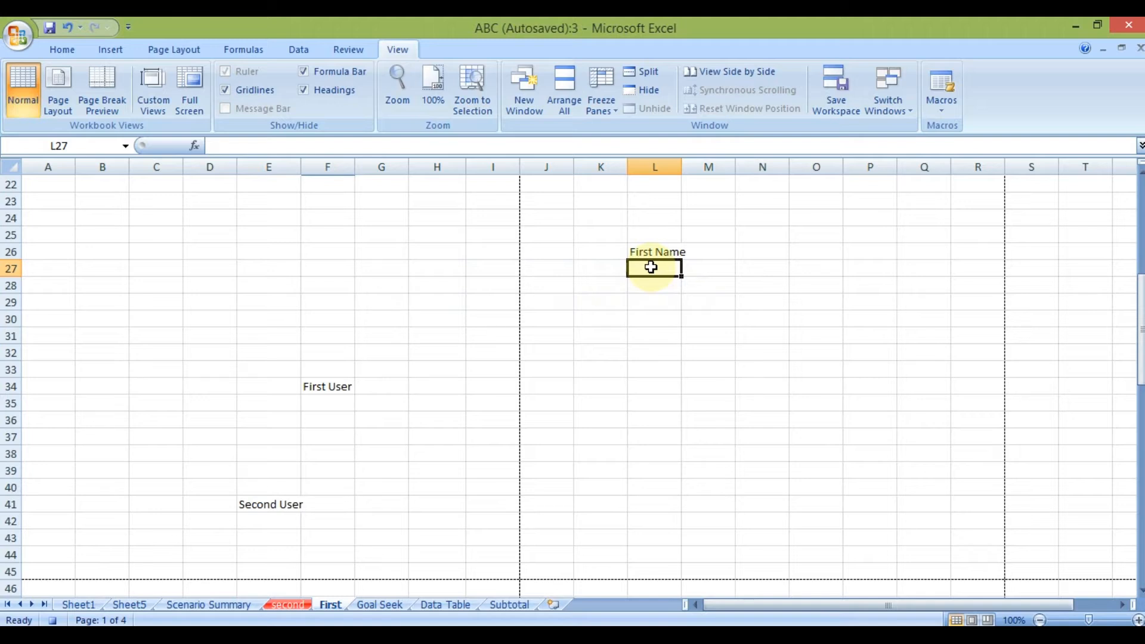
pyautogui.write('Last Name')
pyautogui.press('Return')
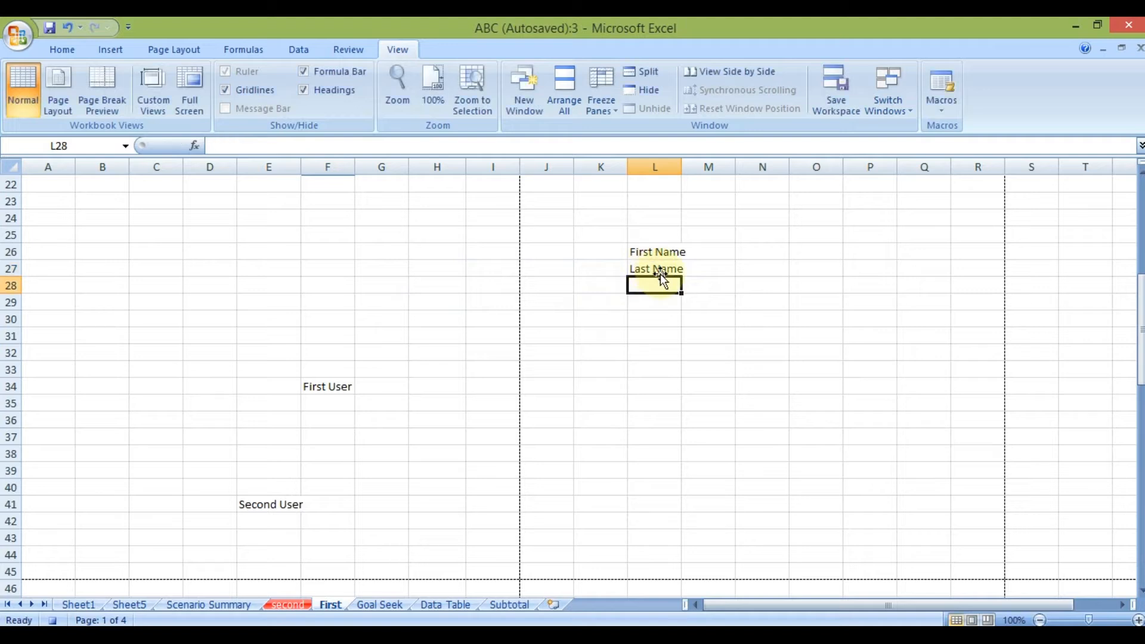
# Select cell L26, then cell L27, and stop recording the macro.
pyautogui.click(660, 255)
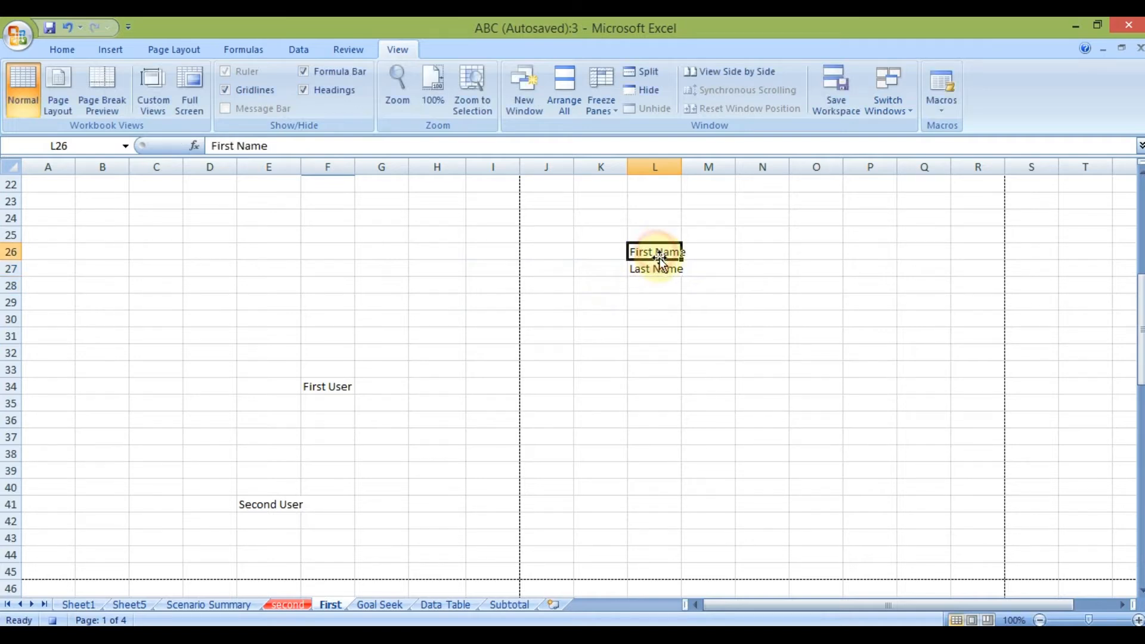
pyautogui.click(659, 272)
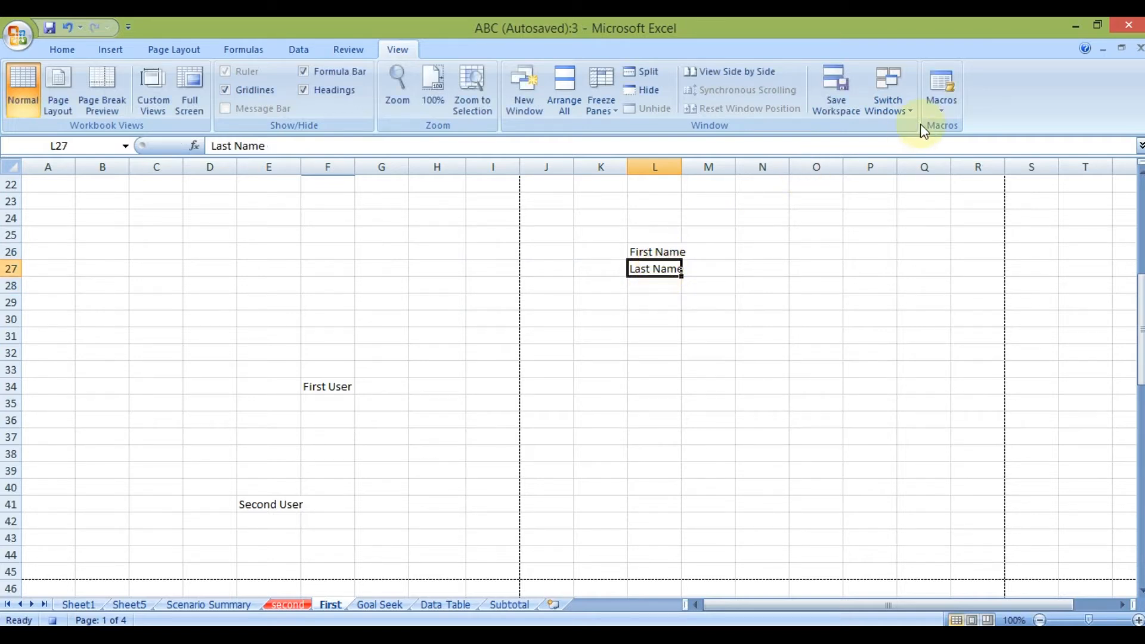
pyautogui.click(941, 116)
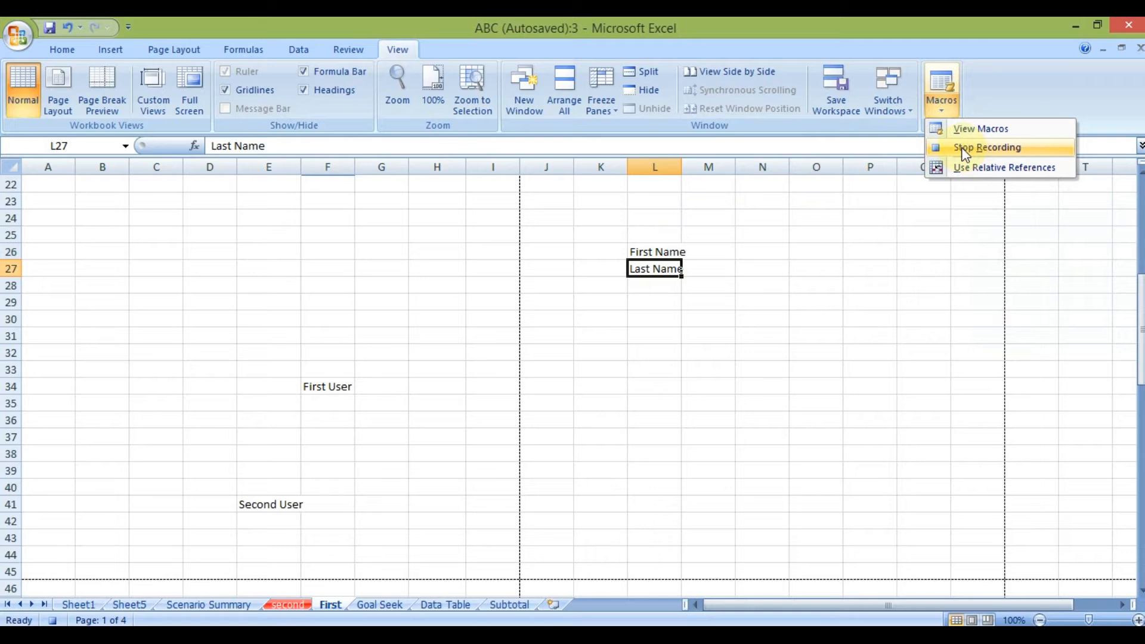
pyautogui.click(965, 154)
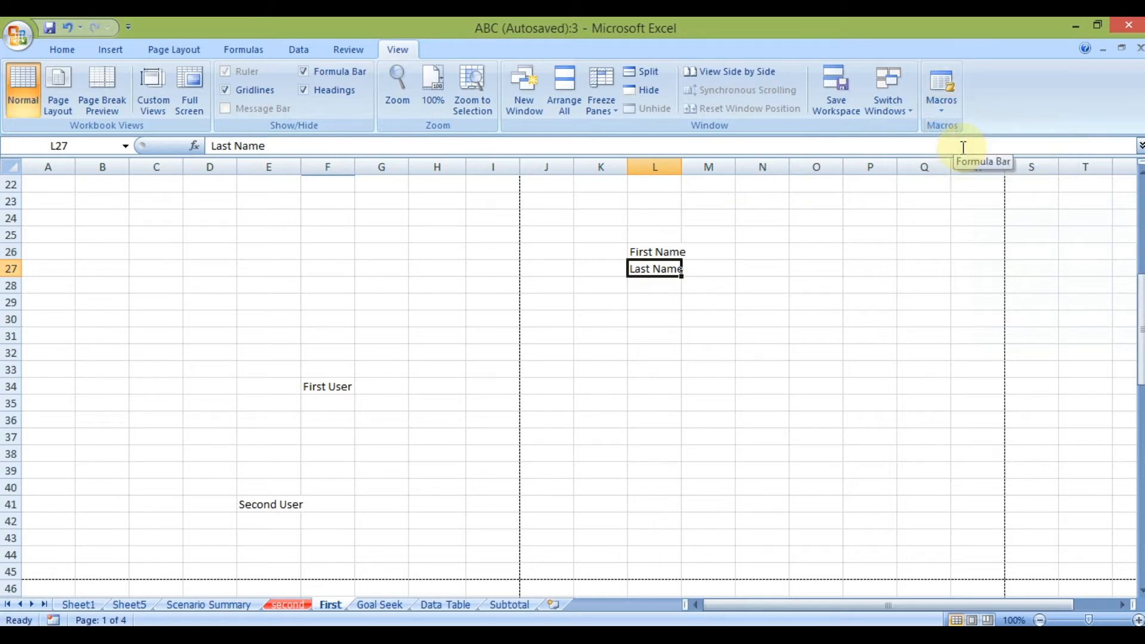
pyautogui.click(653, 254)
pyautogui.click(655, 268)
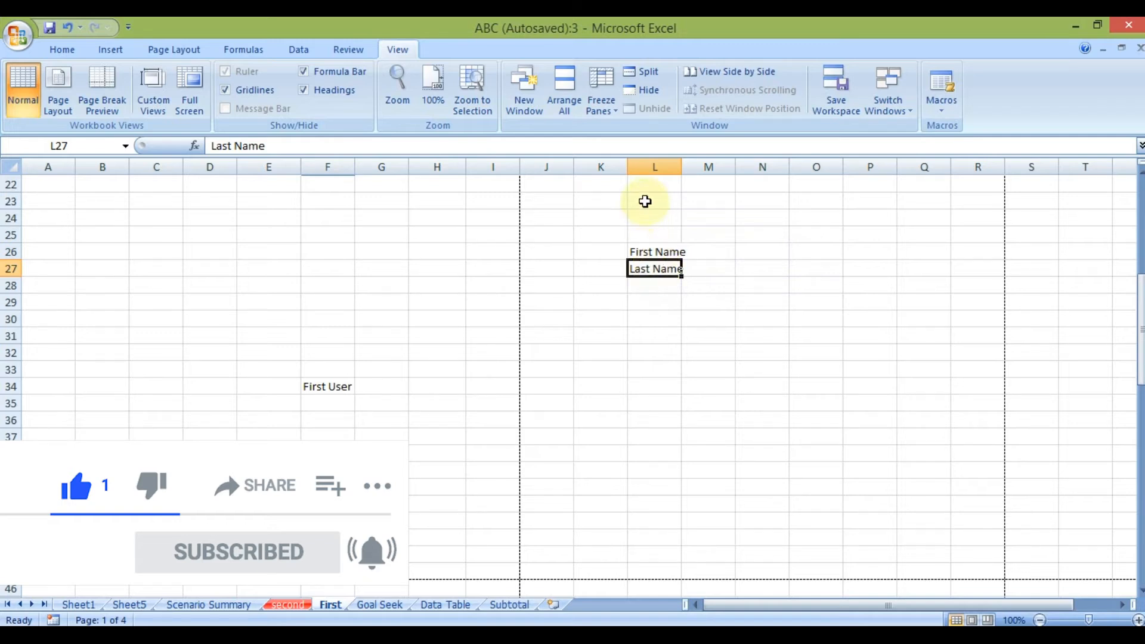
pyautogui.click(662, 251)
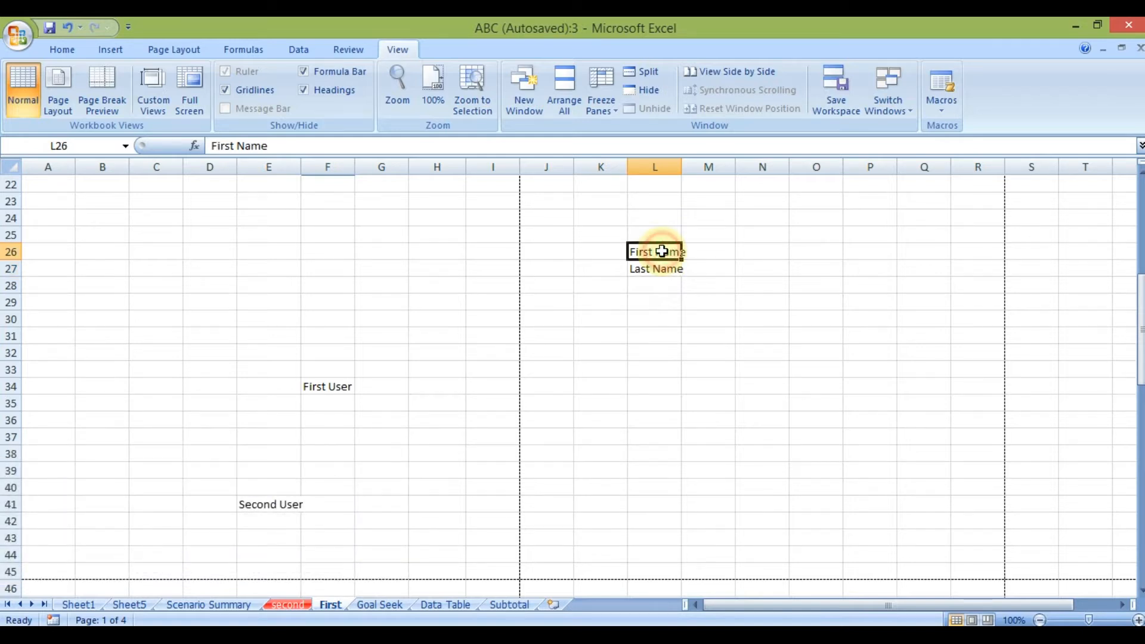
pyautogui.click(662, 266)
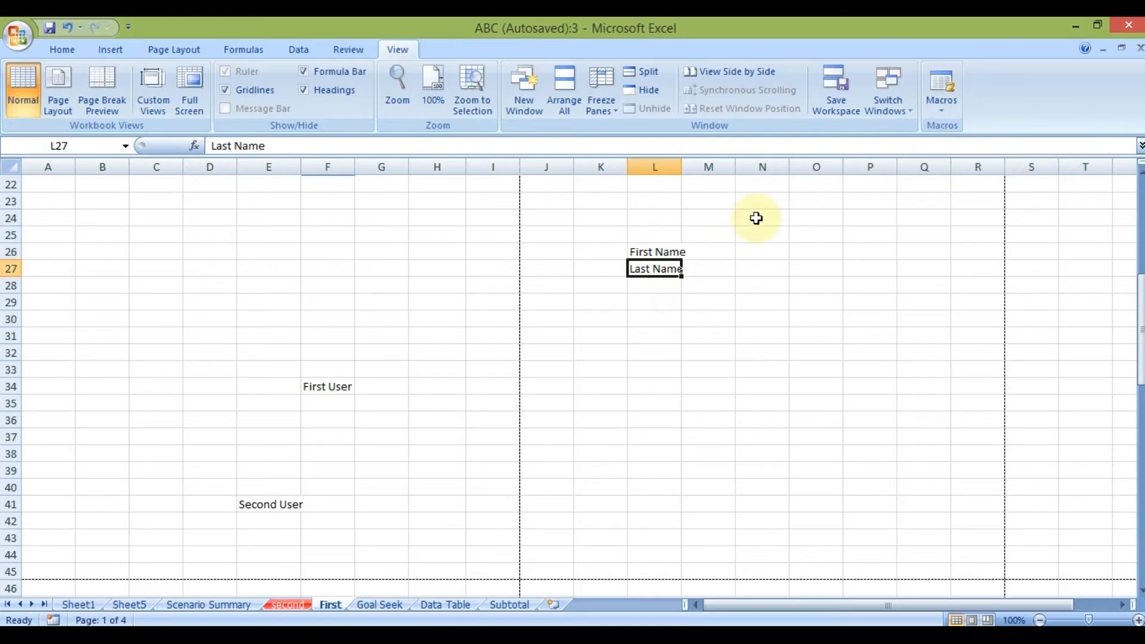
# Clear cells L26:L27 and run the Testing macro with cell Q31 selected.
pyautogui.moveTo(638, 251); pyautogui.dragTo(647, 268)
pyautogui.press('Delete')
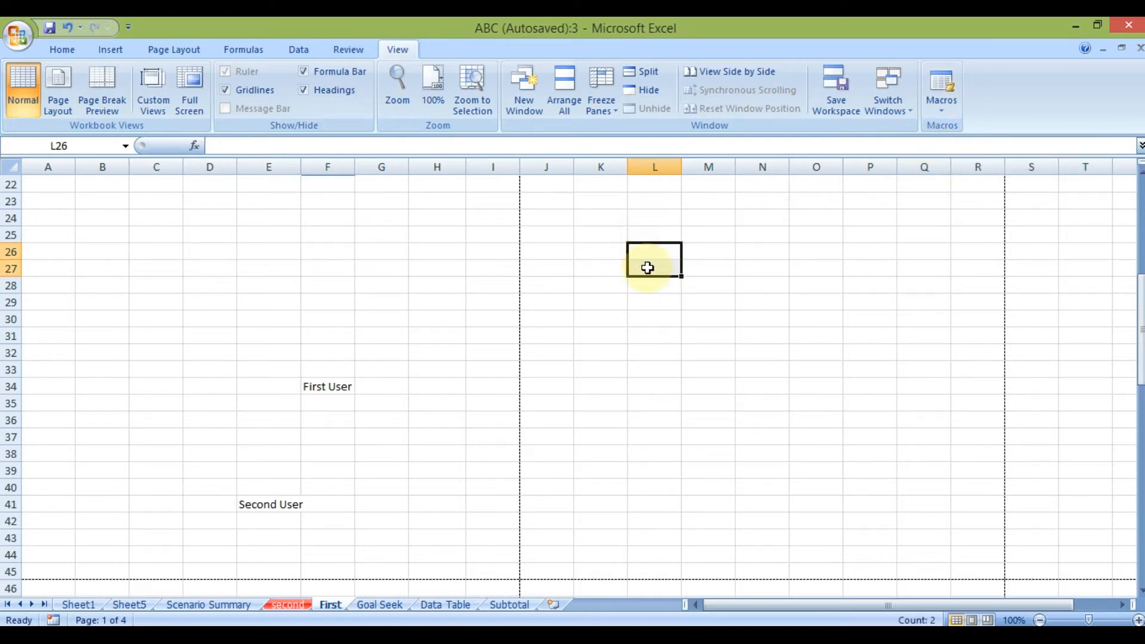
pyautogui.click(931, 337)
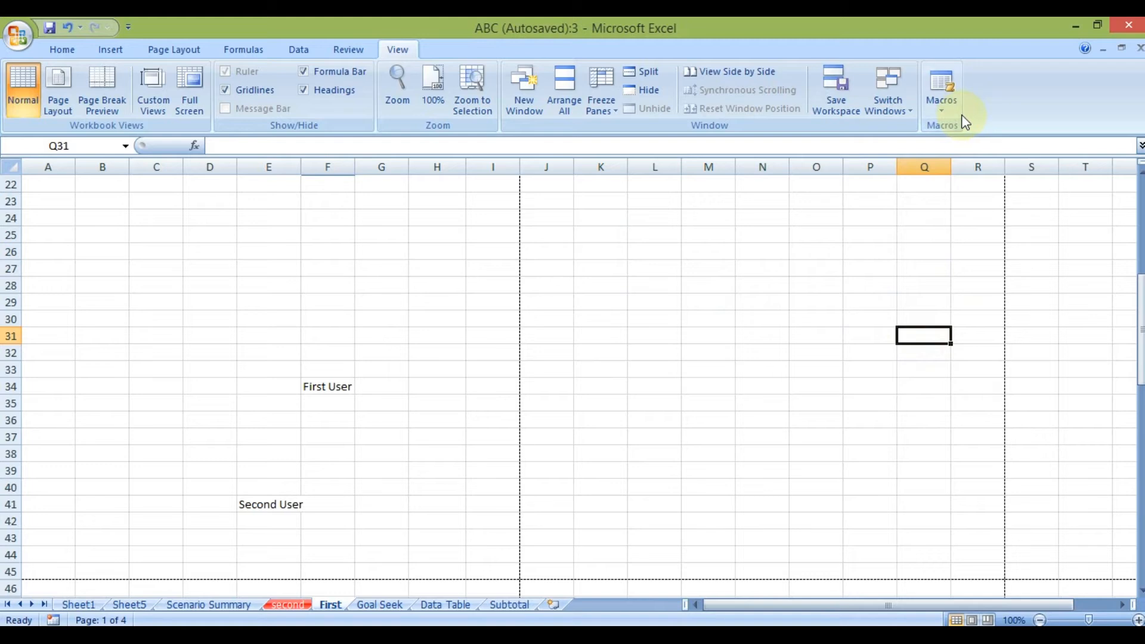
pyautogui.click(948, 106)
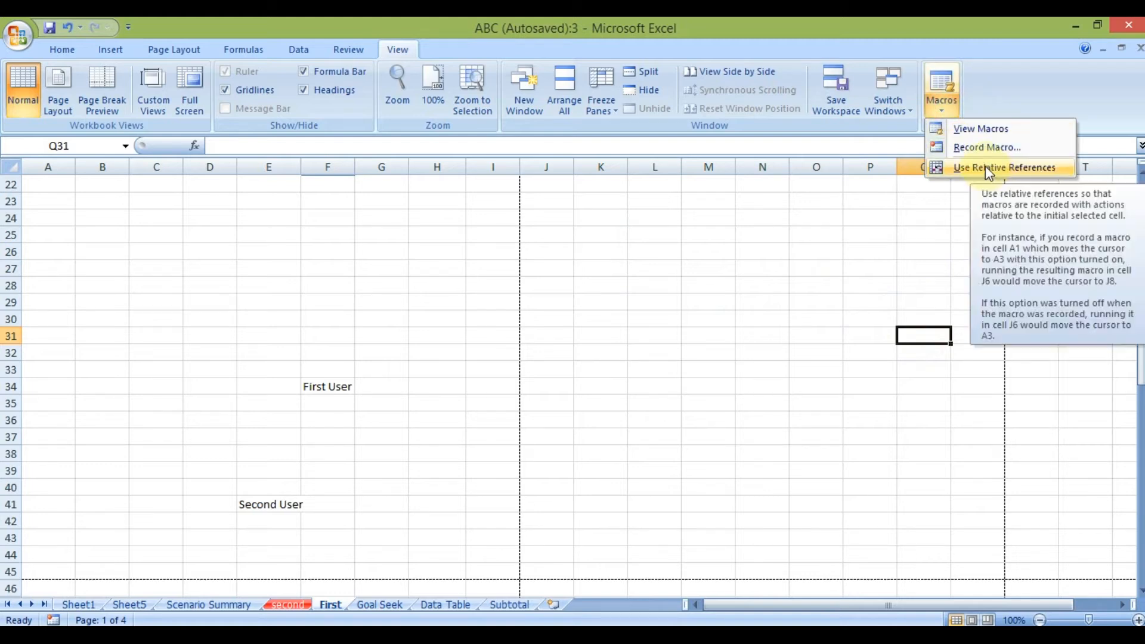
pyautogui.click(983, 128)
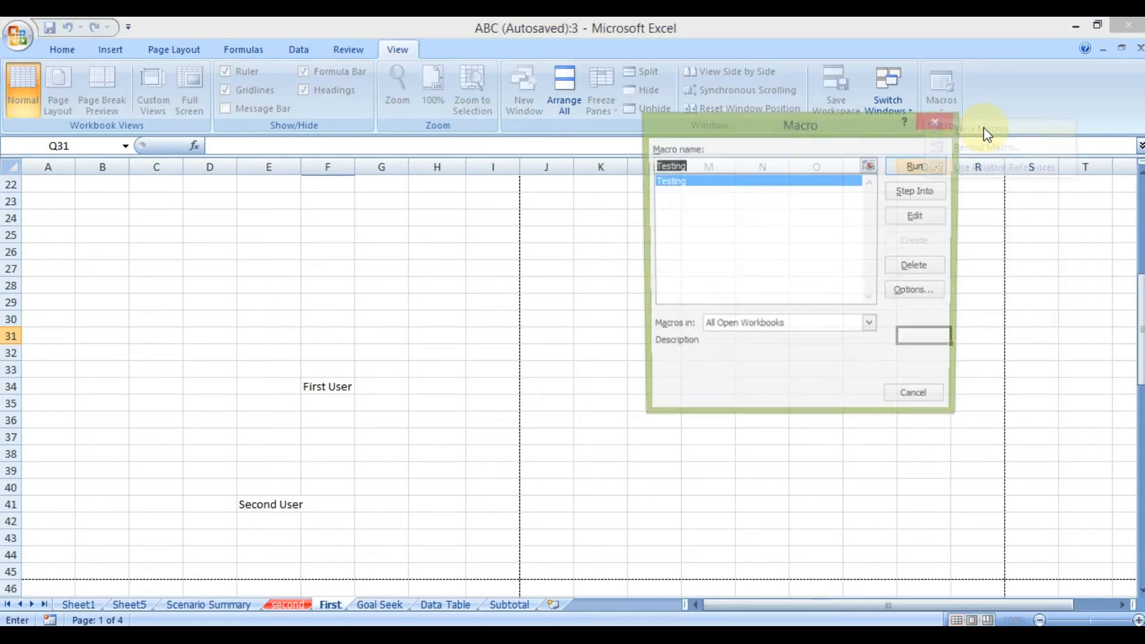
pyautogui.moveTo(836, 116); pyautogui.dragTo(496, 127)
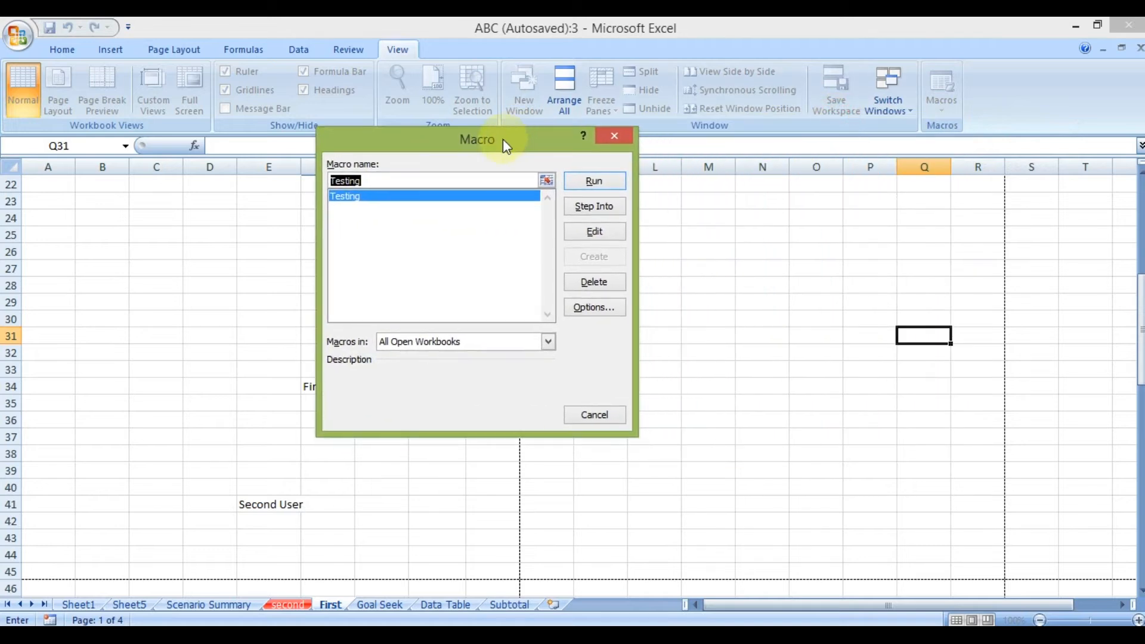
pyautogui.click(382, 200)
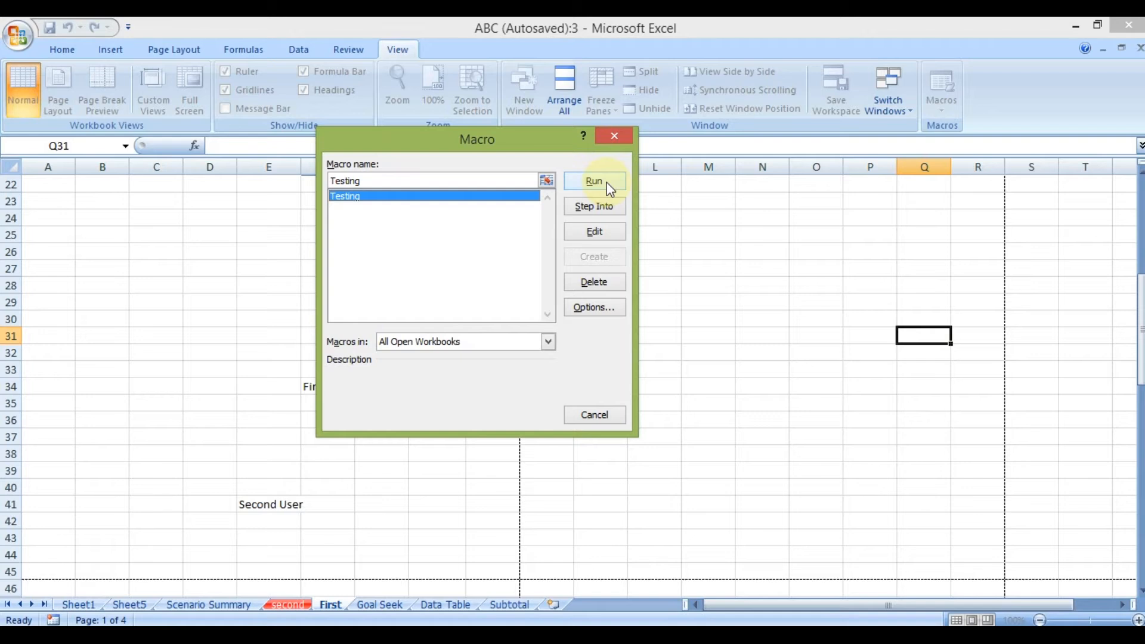
pyautogui.click(608, 186)
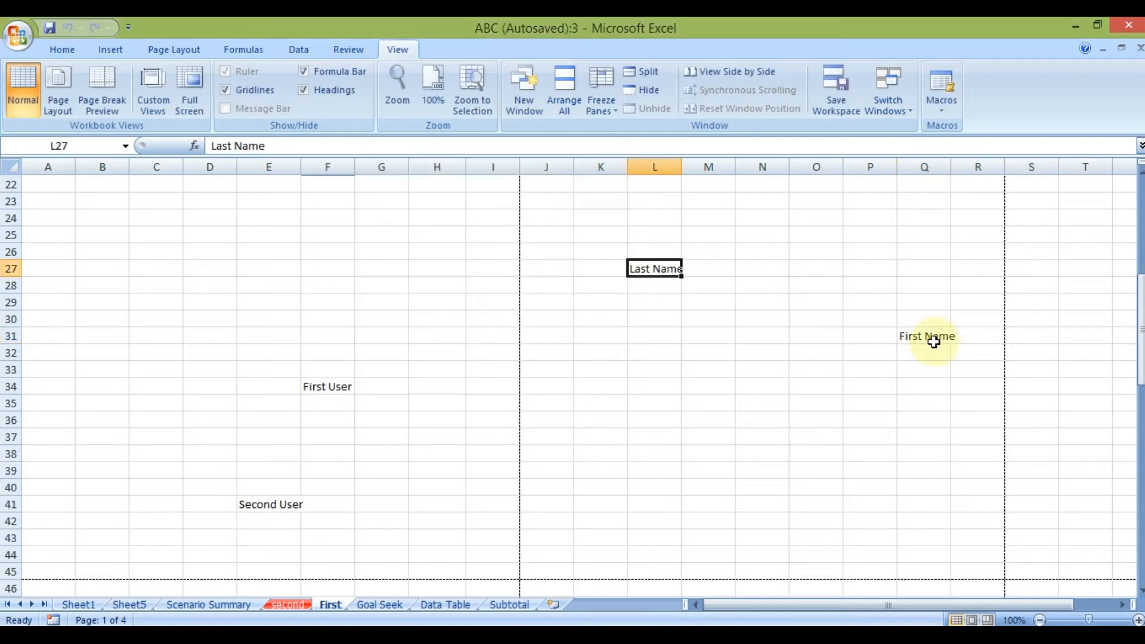
# Check the macro's entries in Q31 and L27, and clear the range containing both labels.
pyautogui.click(921, 333)
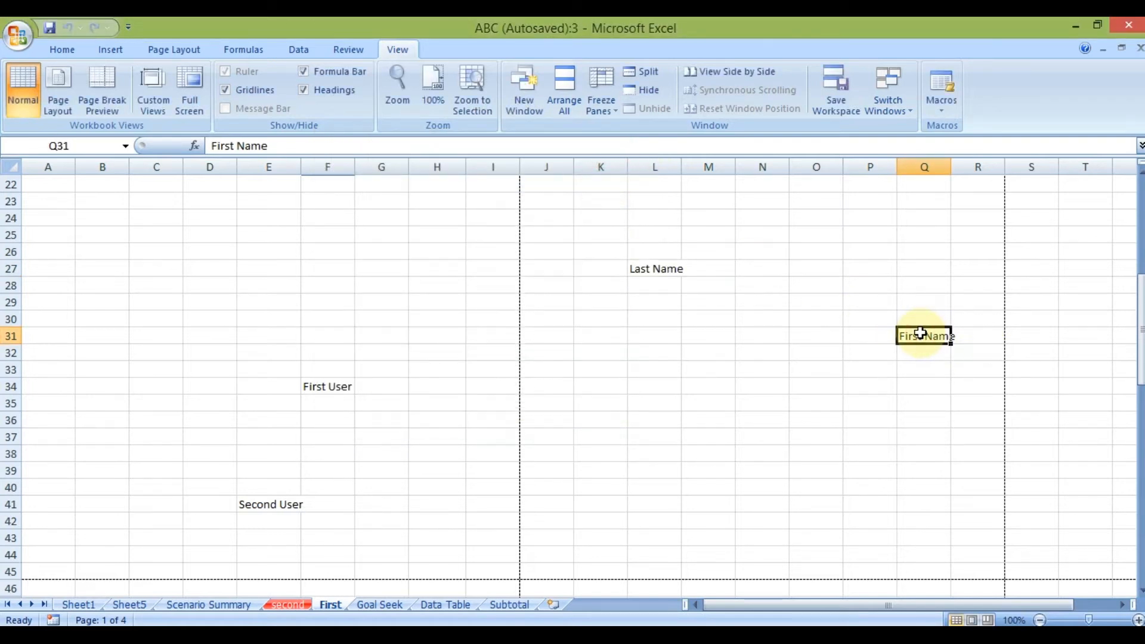
pyautogui.click(652, 267)
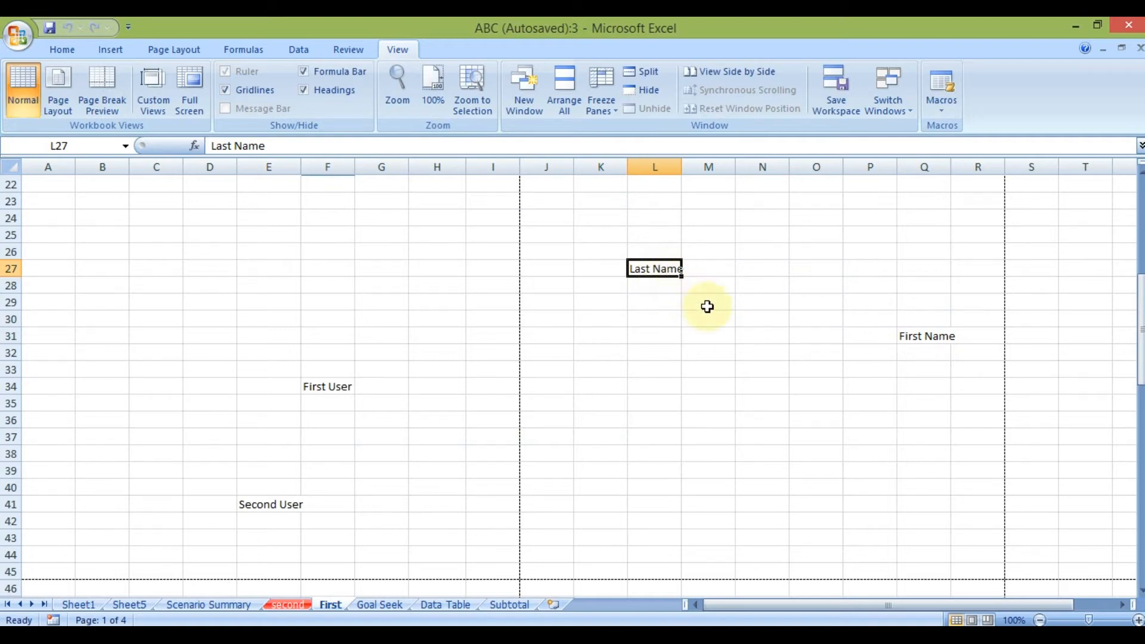
pyautogui.moveTo(620, 216); pyautogui.dragTo(946, 380)
pyautogui.press('Delete')
# Run the Testing macro again with cell H38 selected.
pyautogui.click(450, 452)
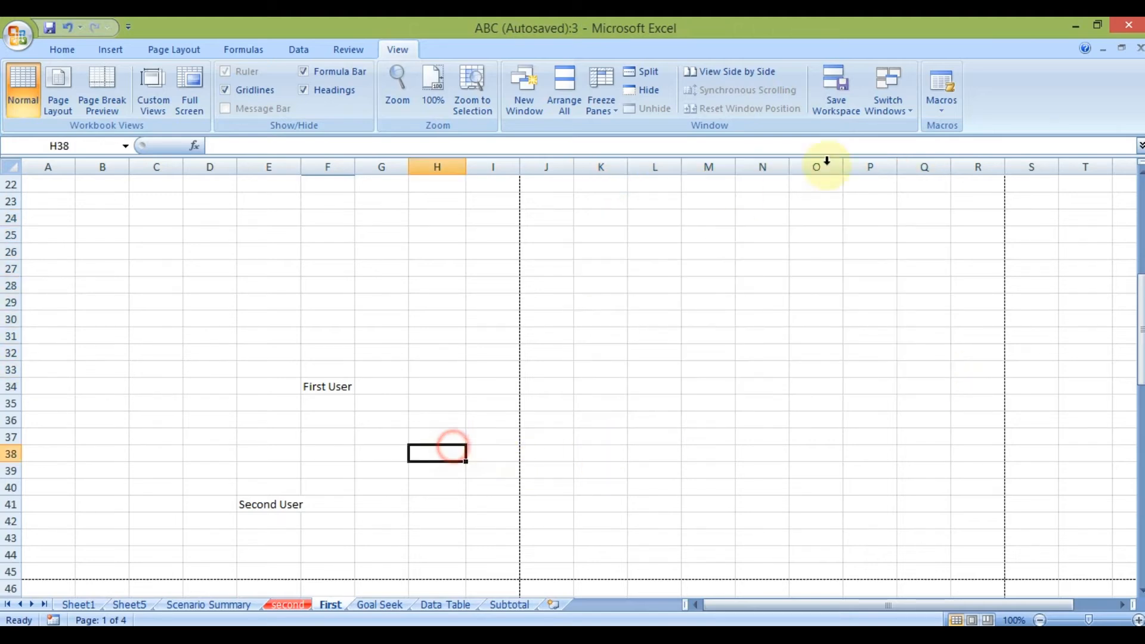
pyautogui.click(931, 113)
pyautogui.click(971, 127)
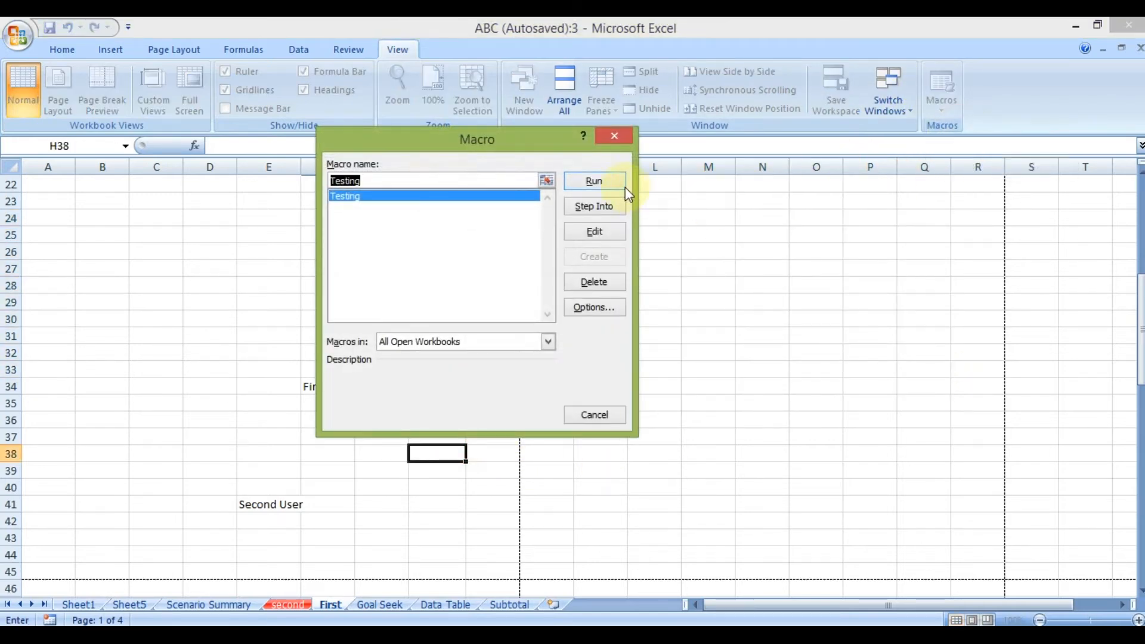
pyautogui.moveTo(551, 143); pyautogui.dragTo(983, 146)
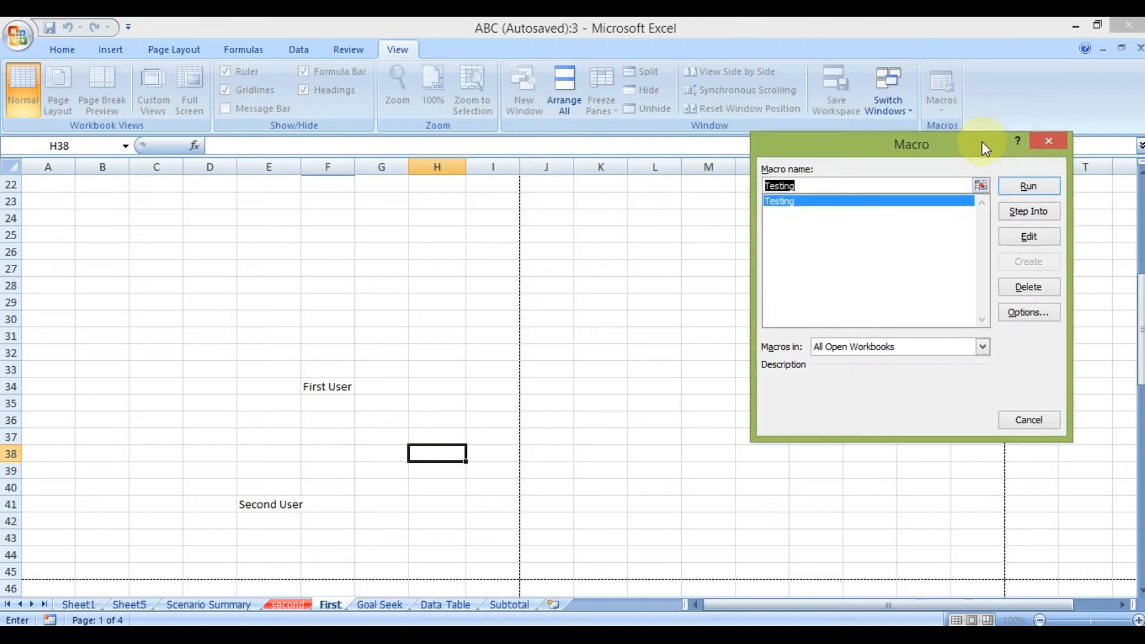
pyautogui.click(1029, 190)
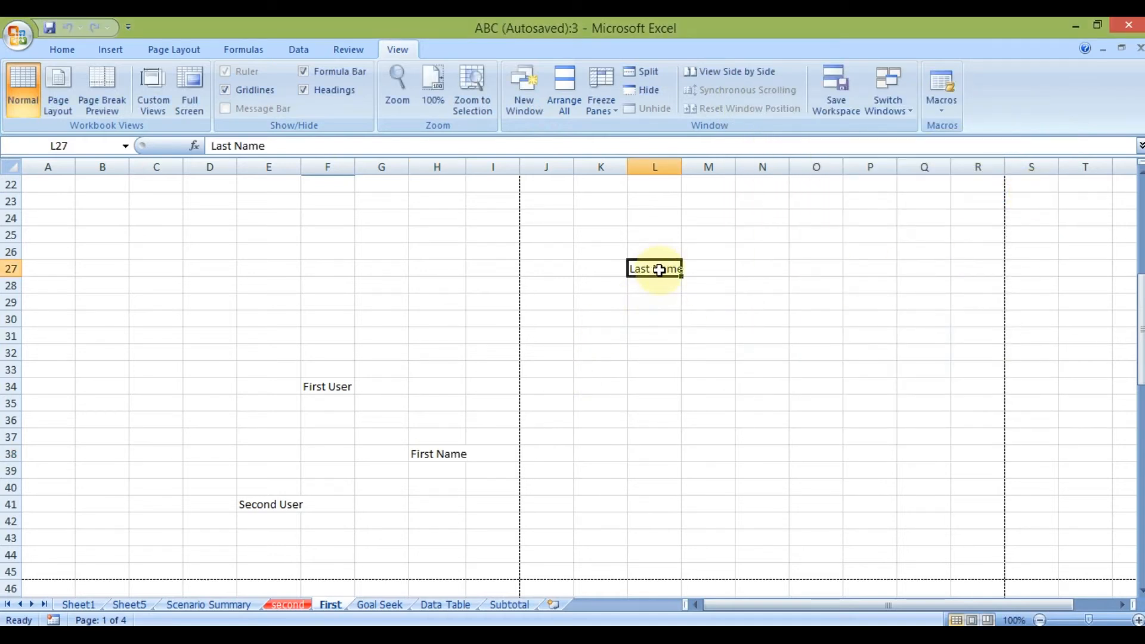
# Delete the First Name label in cell H38 and the Last Name label in cell L27.
pyautogui.click(440, 453)
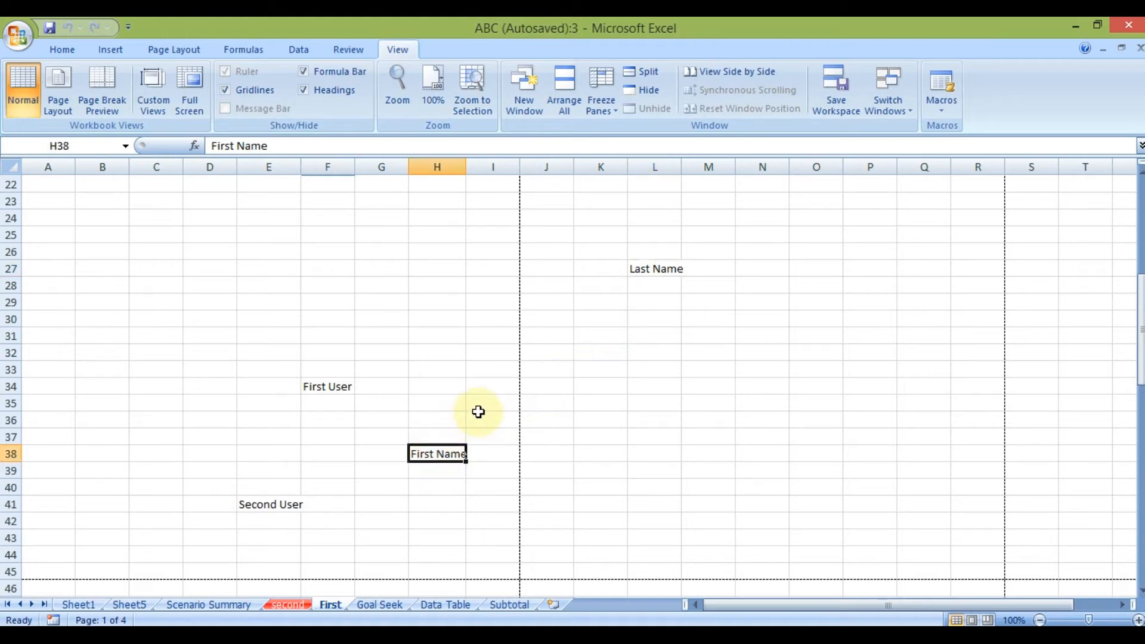
pyautogui.press('Delete')
pyautogui.click(651, 268)
pyautogui.press('Delete')
pyautogui.moveTo(431, 440); pyautogui.dragTo(440, 459)
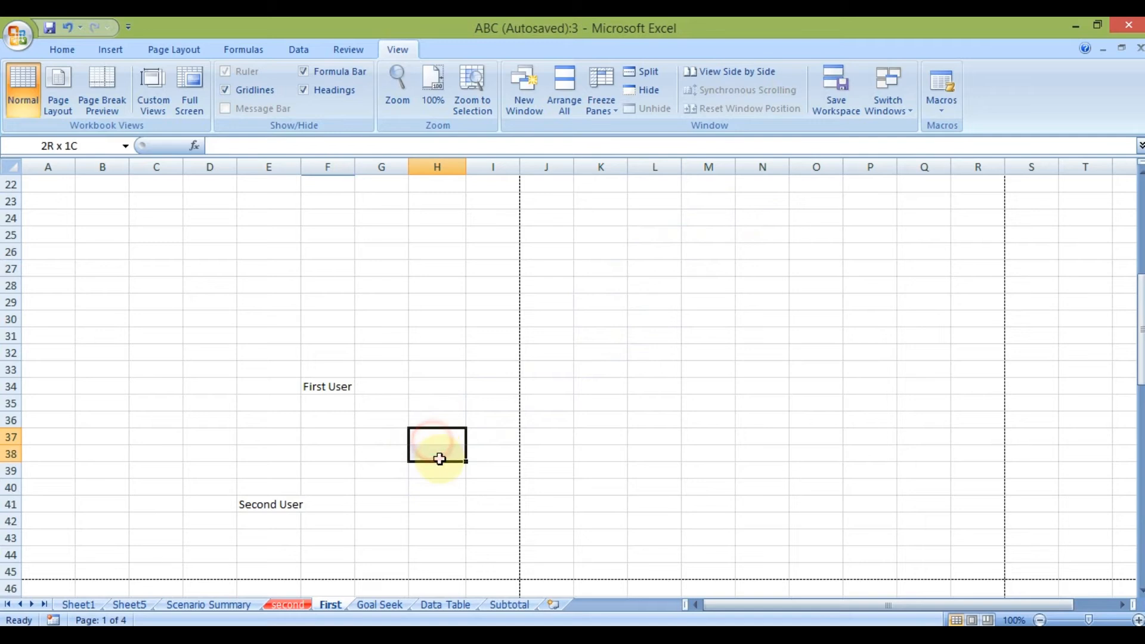
pyautogui.click(657, 246)
pyautogui.click(659, 268)
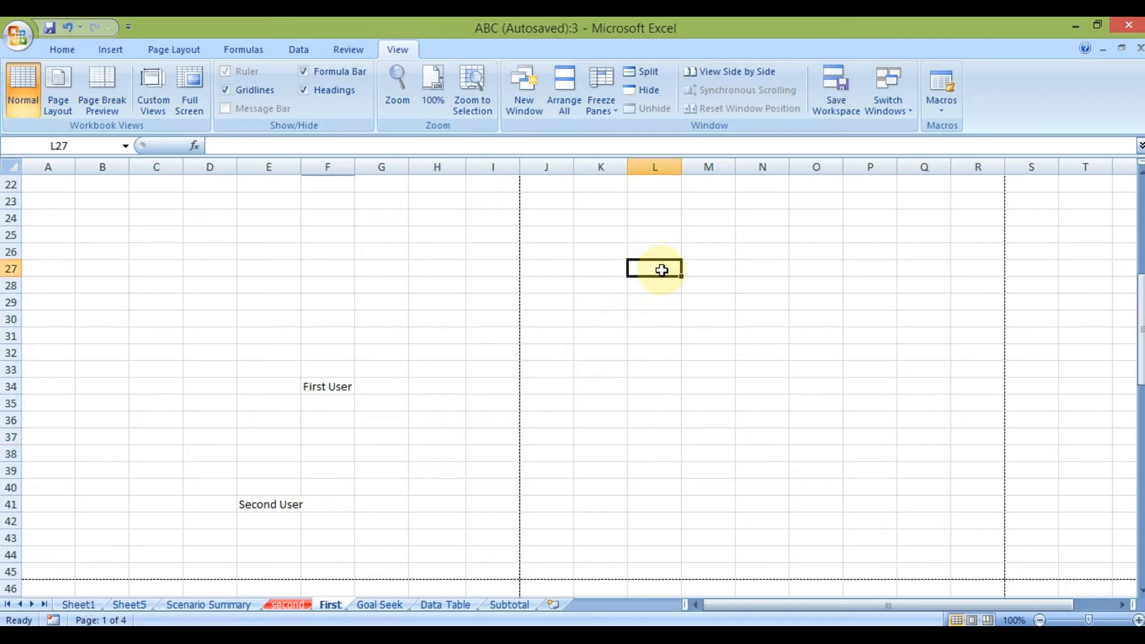
pyautogui.click(949, 106)
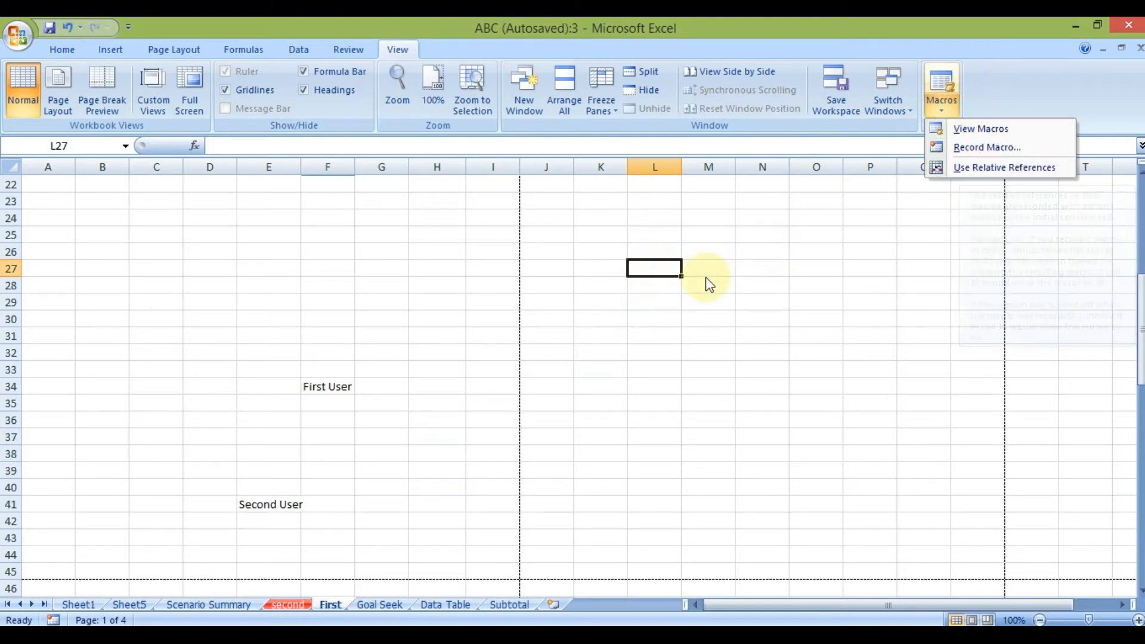
pyautogui.click(651, 264)
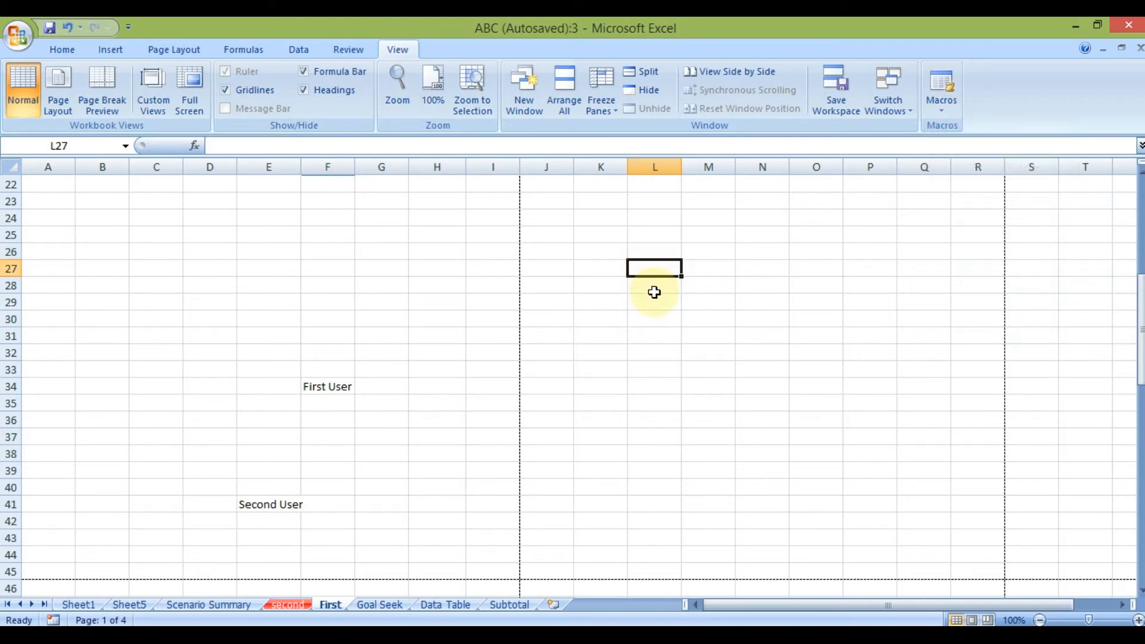
pyautogui.click(655, 286)
pyautogui.click(661, 266)
pyautogui.click(60, 269)
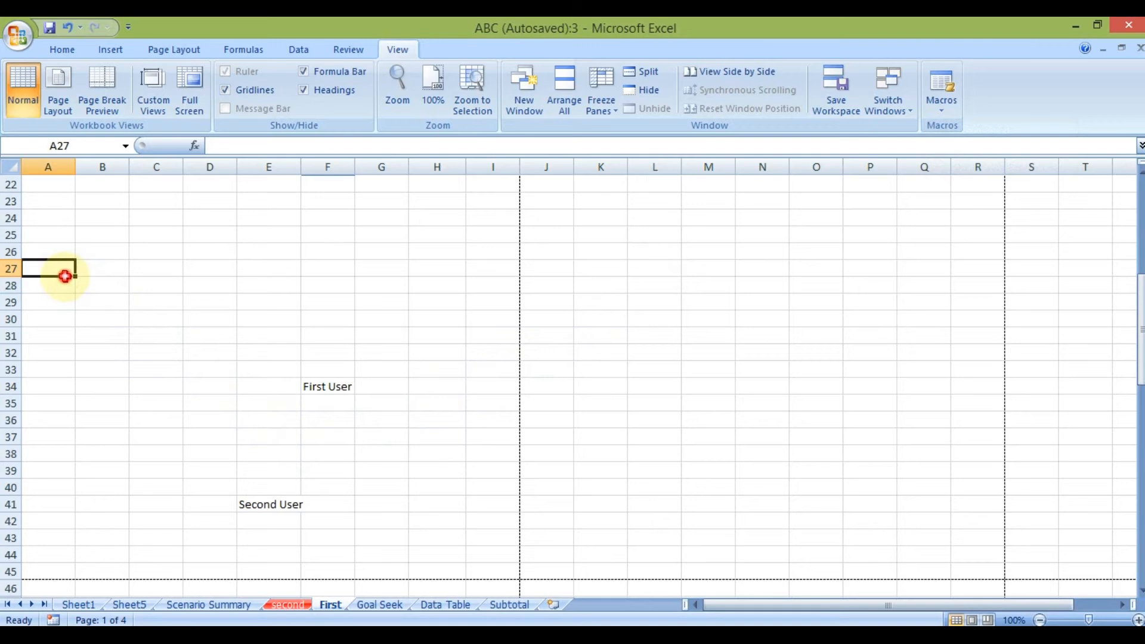
pyautogui.click(46, 286)
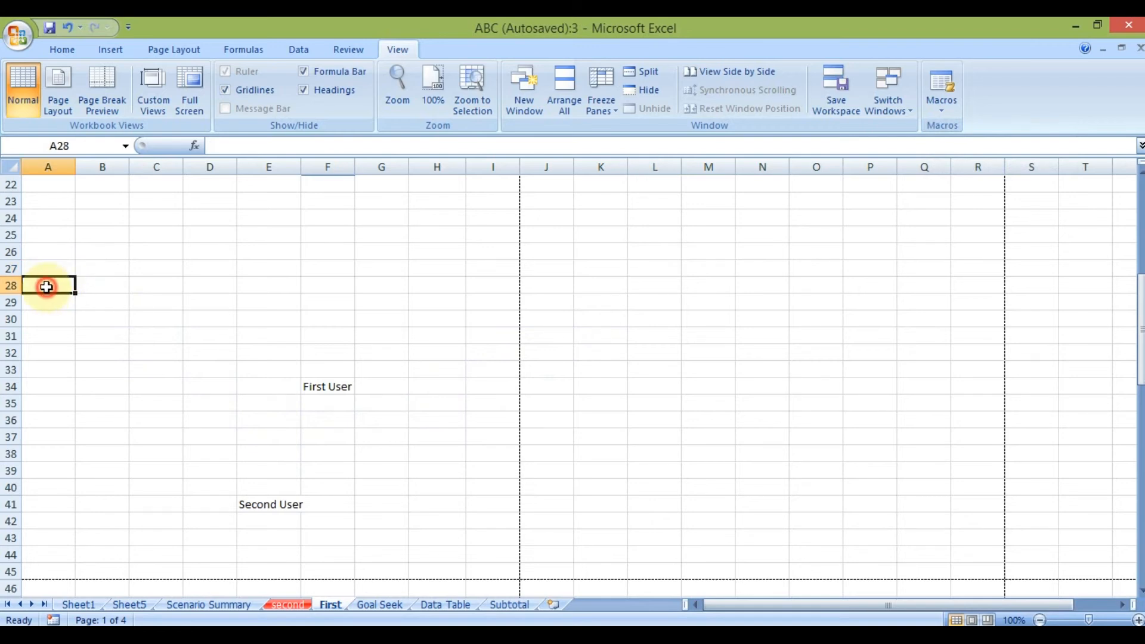
pyautogui.click(618, 251)
pyautogui.click(605, 273)
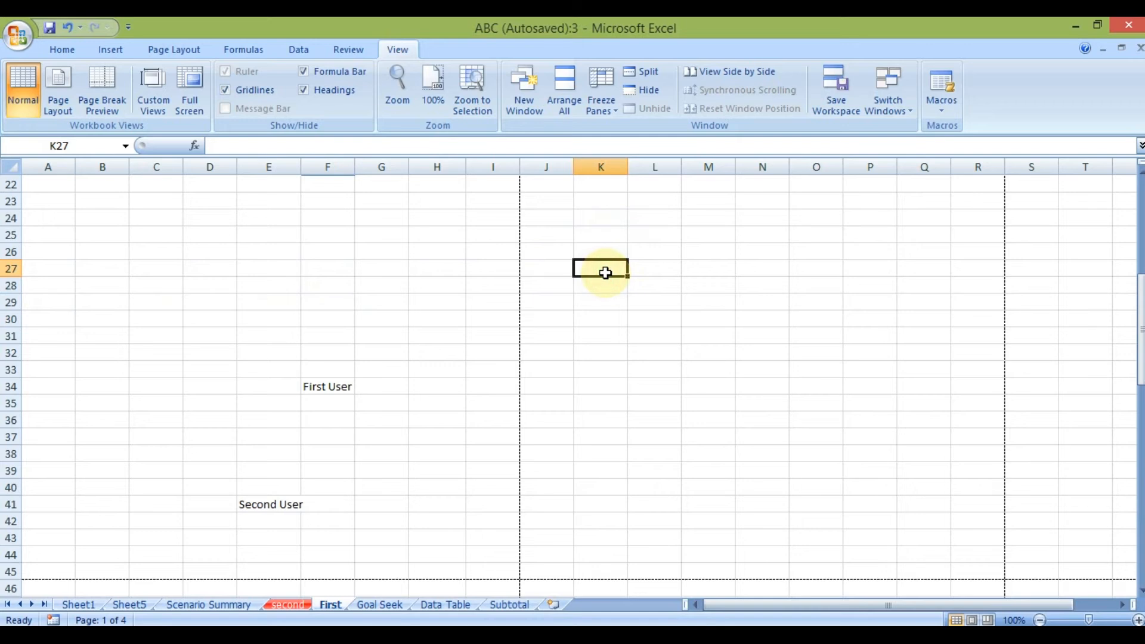
pyautogui.click(942, 112)
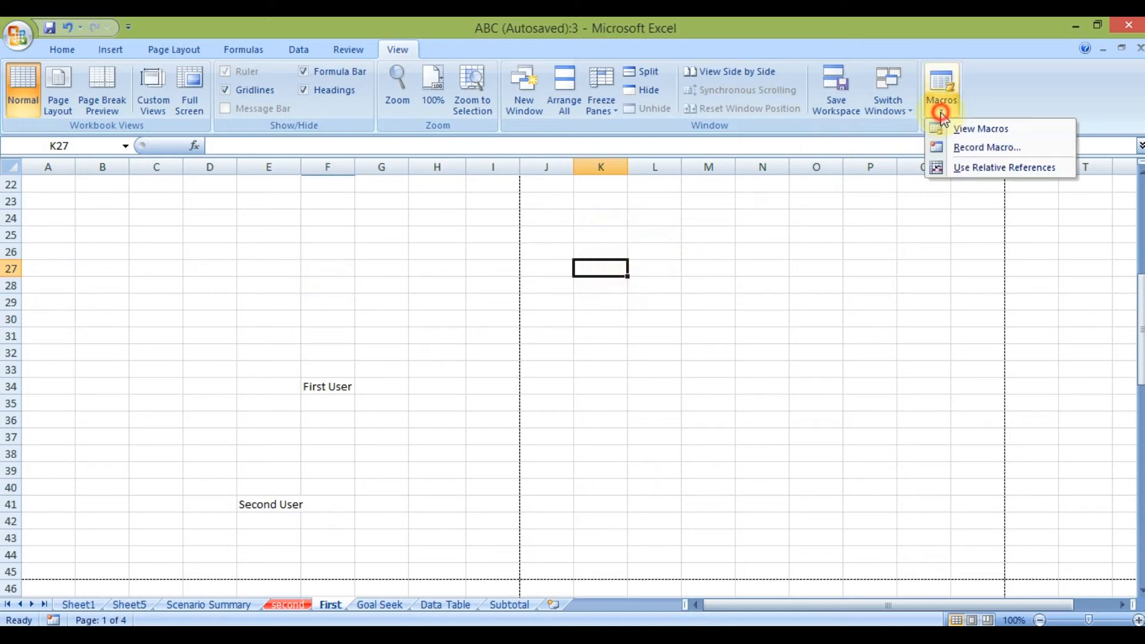
pyautogui.click(638, 250)
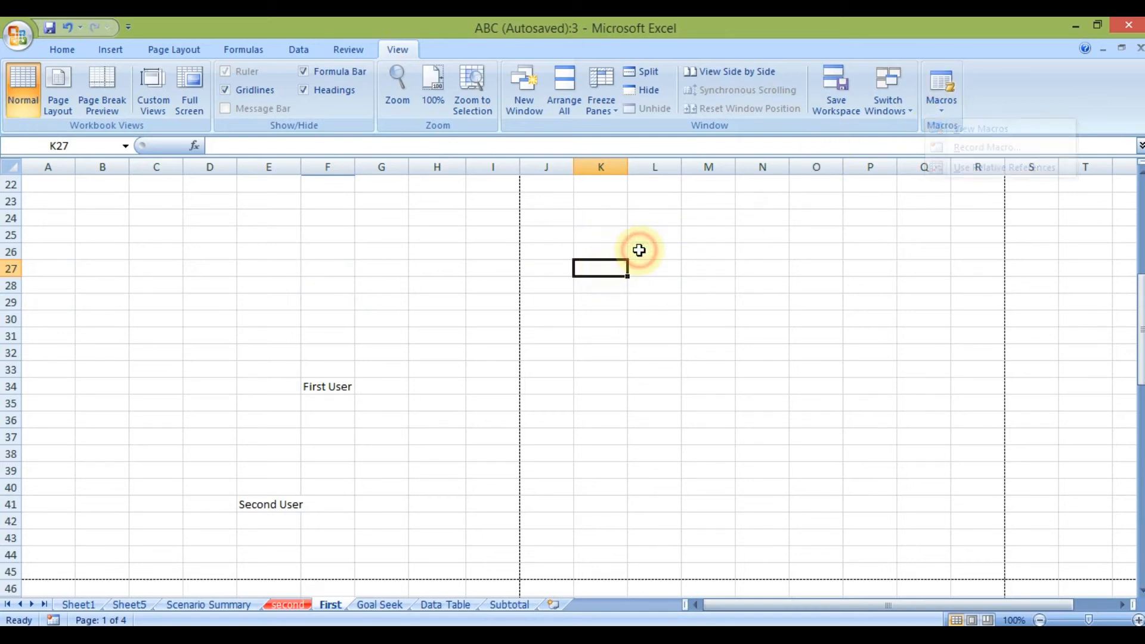
pyautogui.click(638, 251)
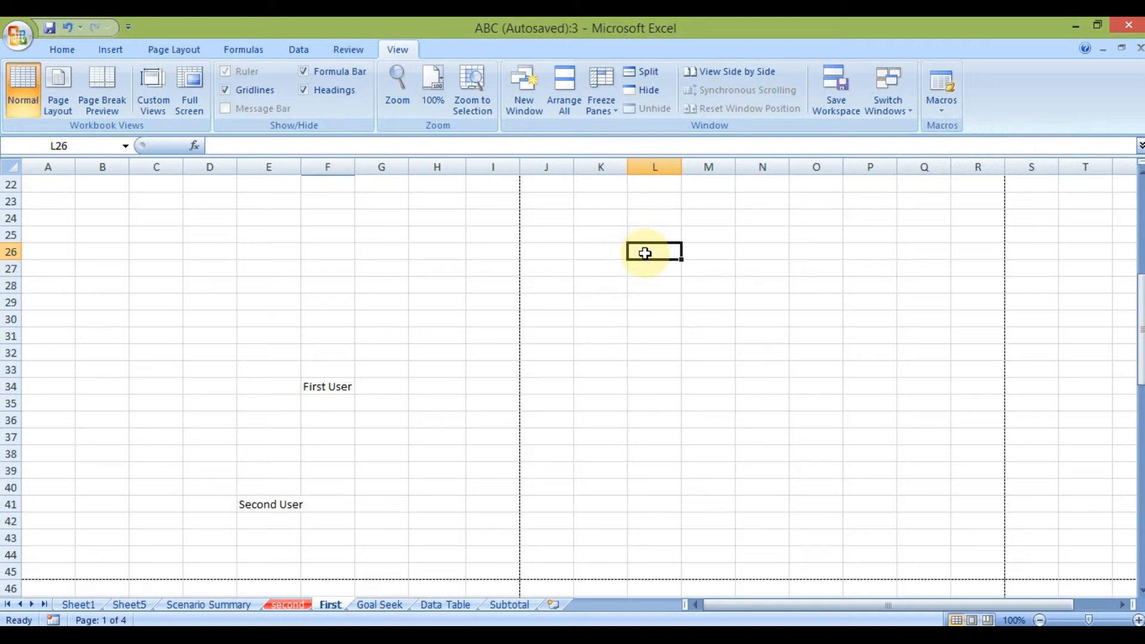
pyautogui.click(1034, 437)
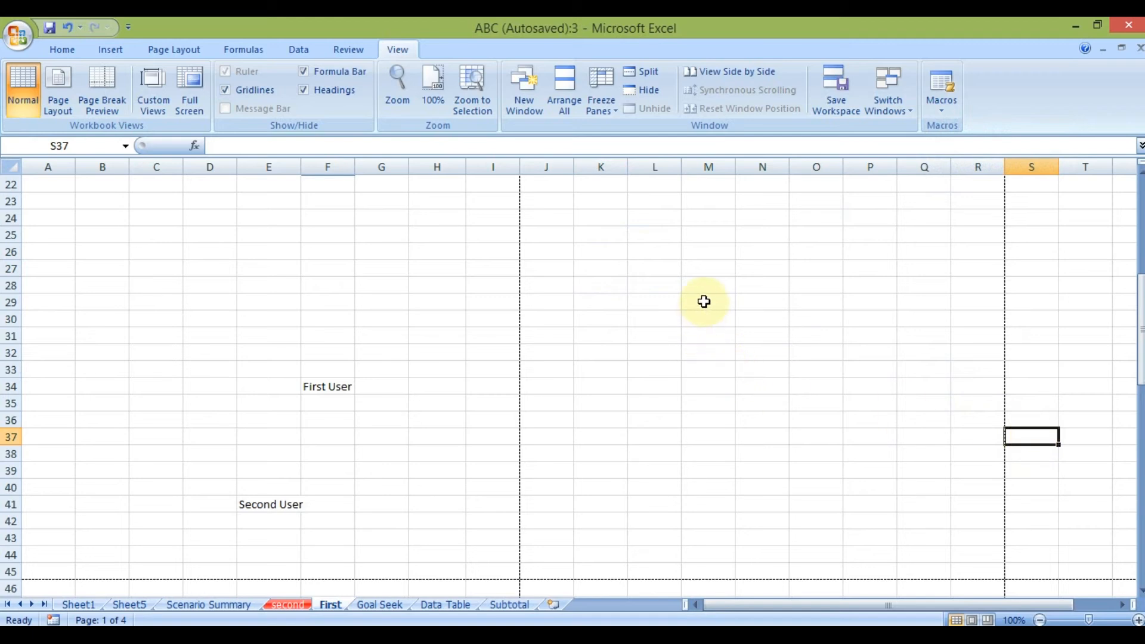
pyautogui.click(657, 267)
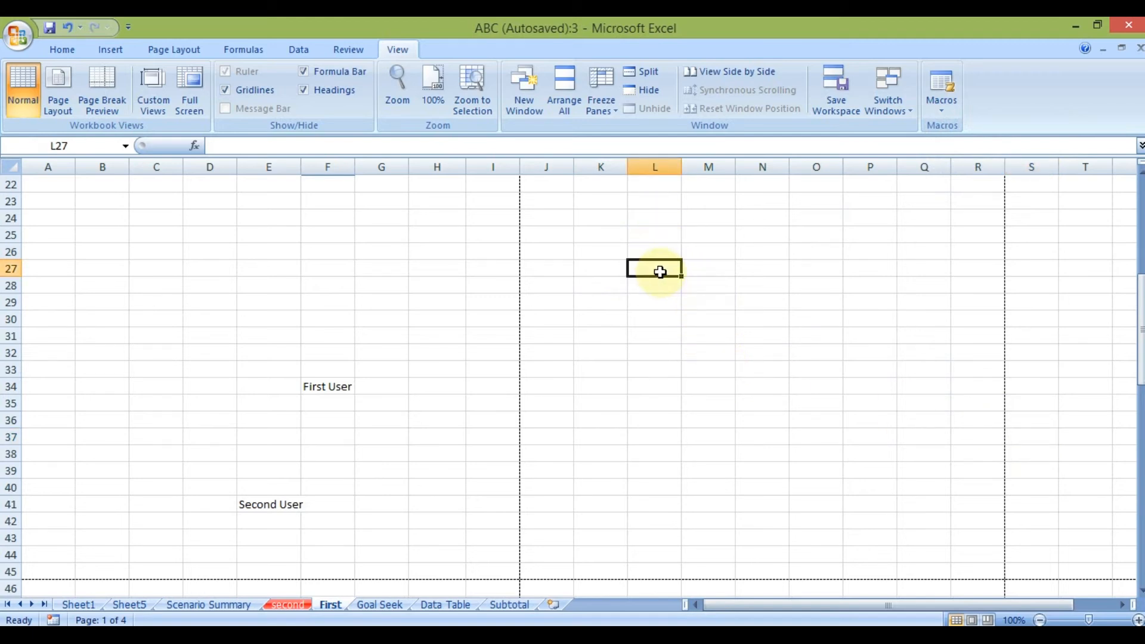
# Turn on relative references for macro recording and select cell P27.
pyautogui.click(943, 101)
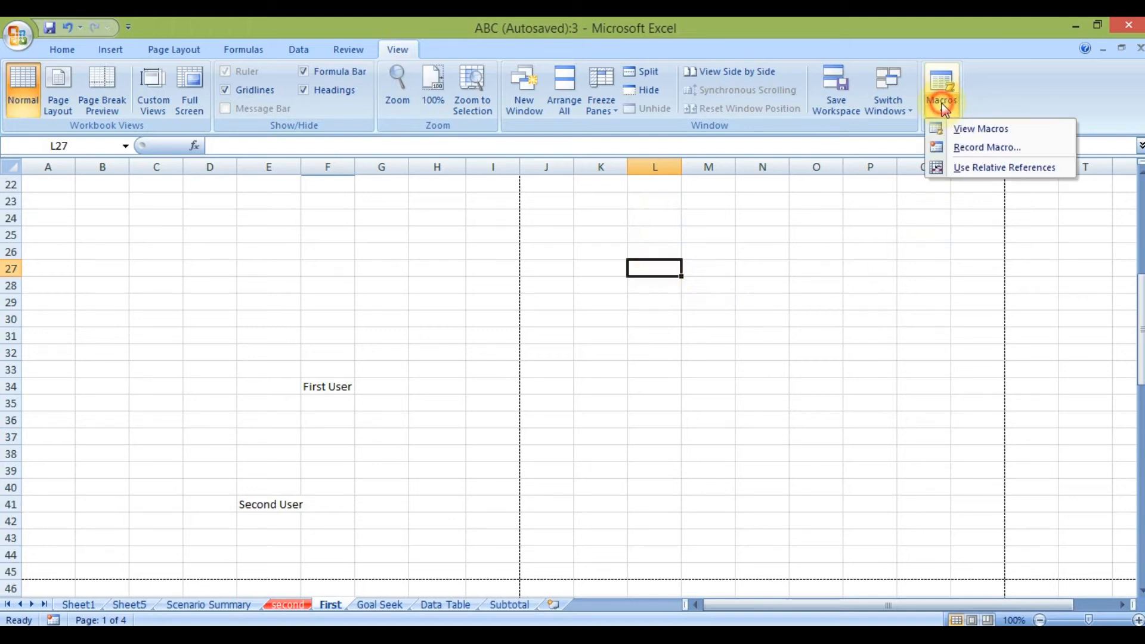
pyautogui.click(965, 168)
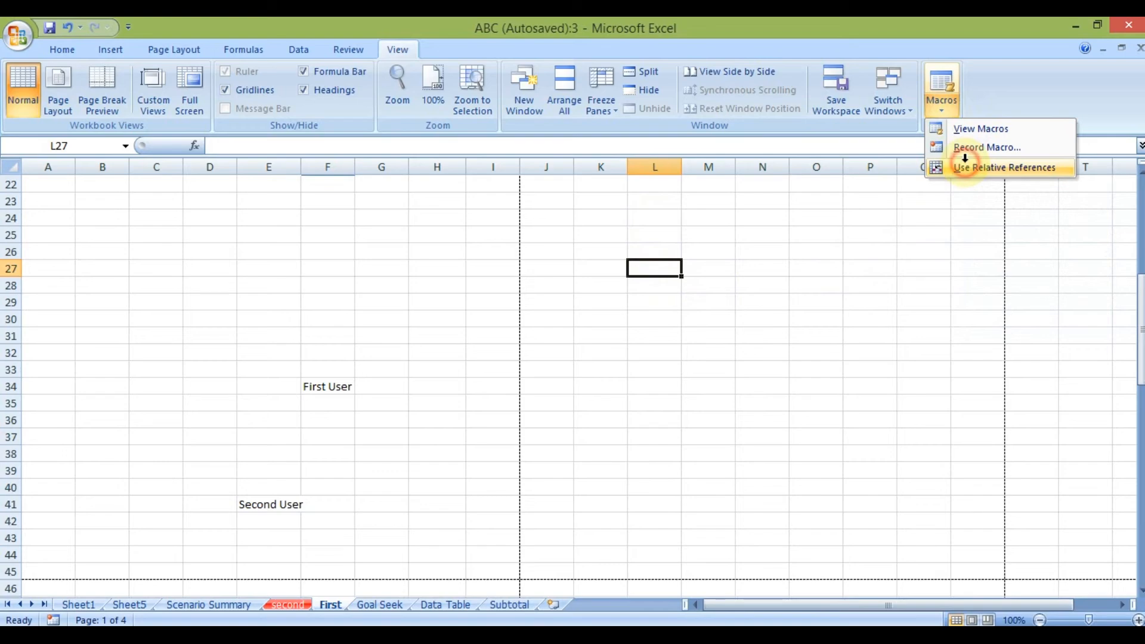
pyautogui.click(852, 268)
# Start recording a macro named Testing_Use_reference, stored in This Workbook, without a shortcut key.
pyautogui.click(944, 110)
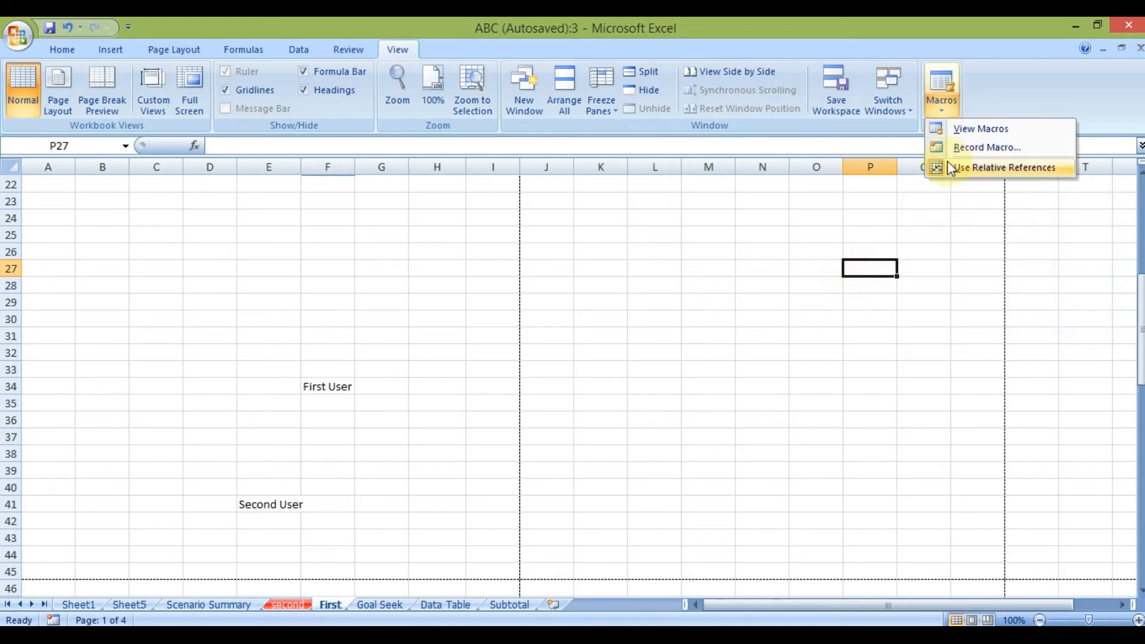
pyautogui.click(957, 148)
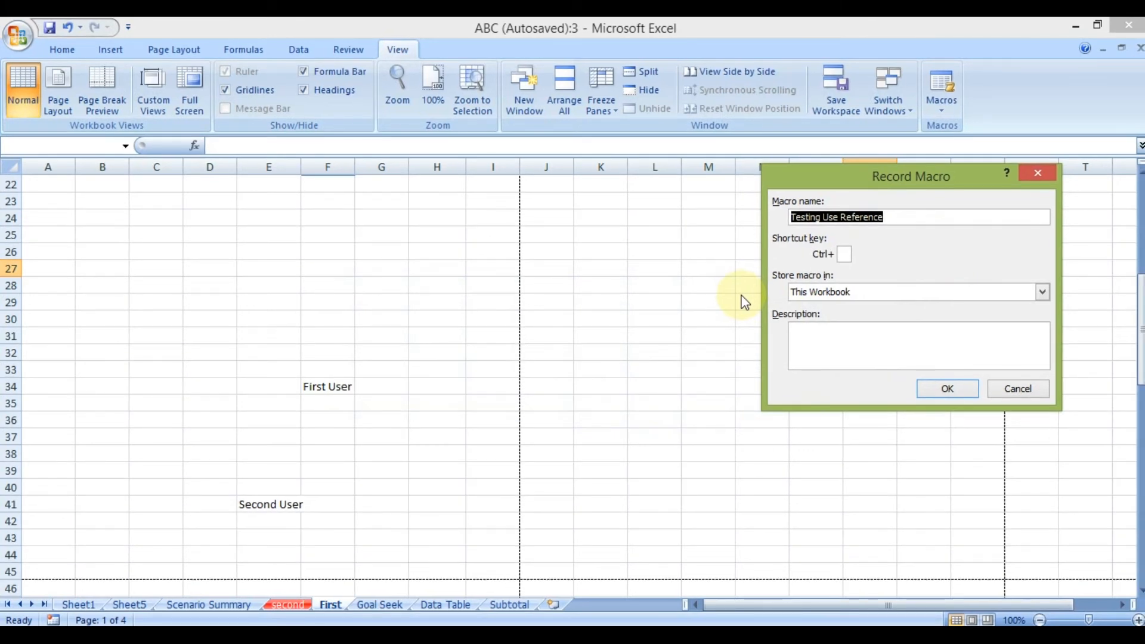
pyautogui.write('Te')
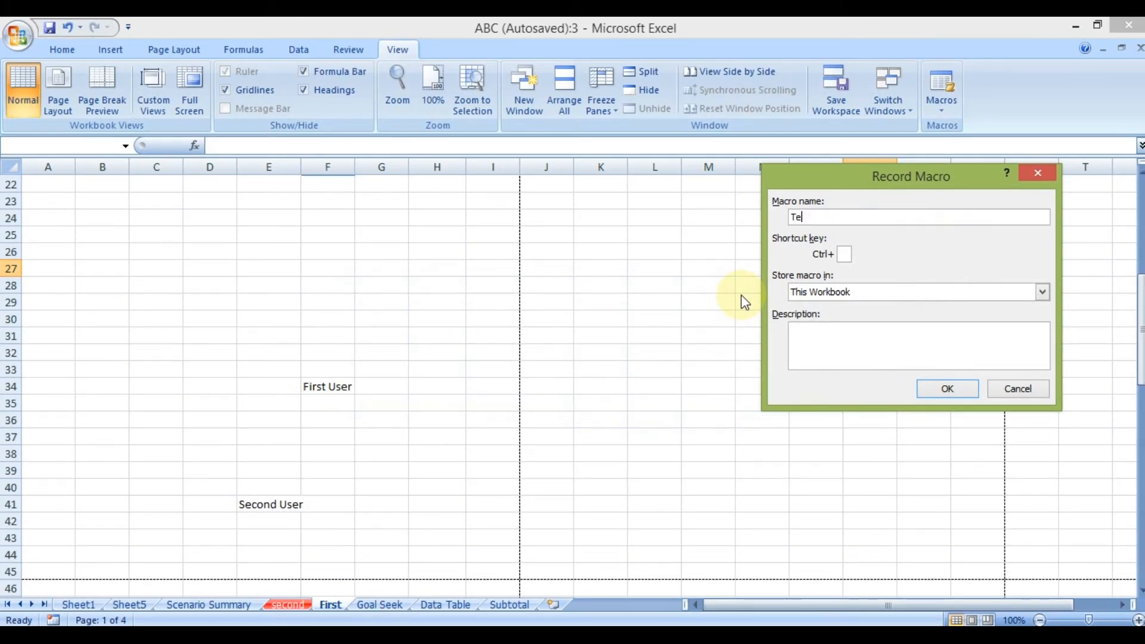
pyautogui.write('sting_Use_reference')
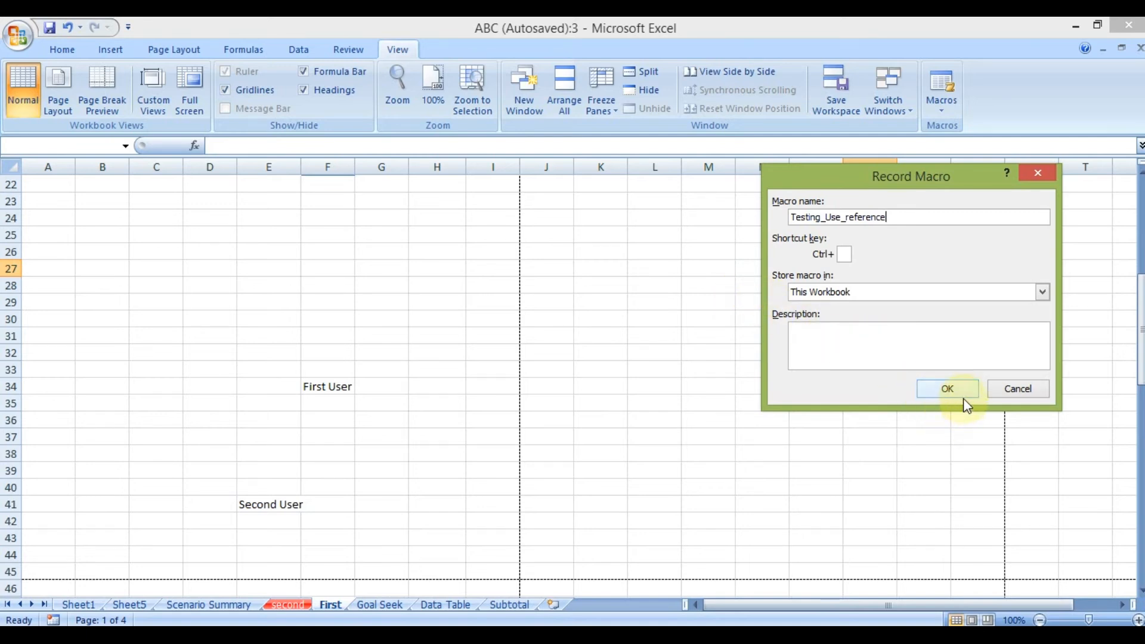
pyautogui.moveTo(851, 190); pyautogui.dragTo(401, 131)
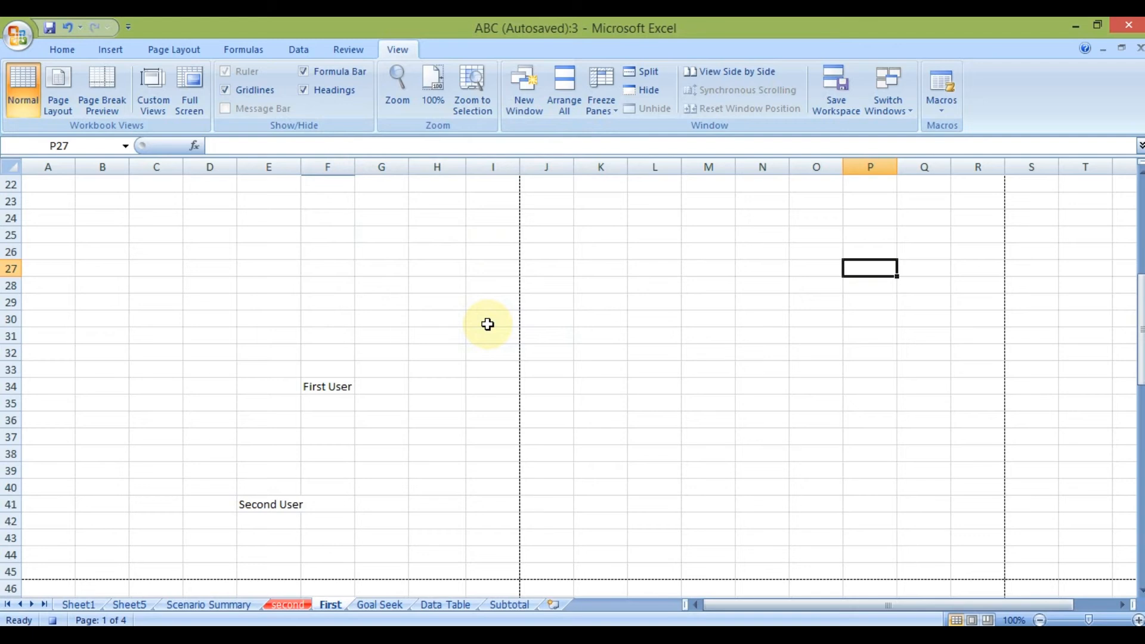
pyautogui.click(953, 116)
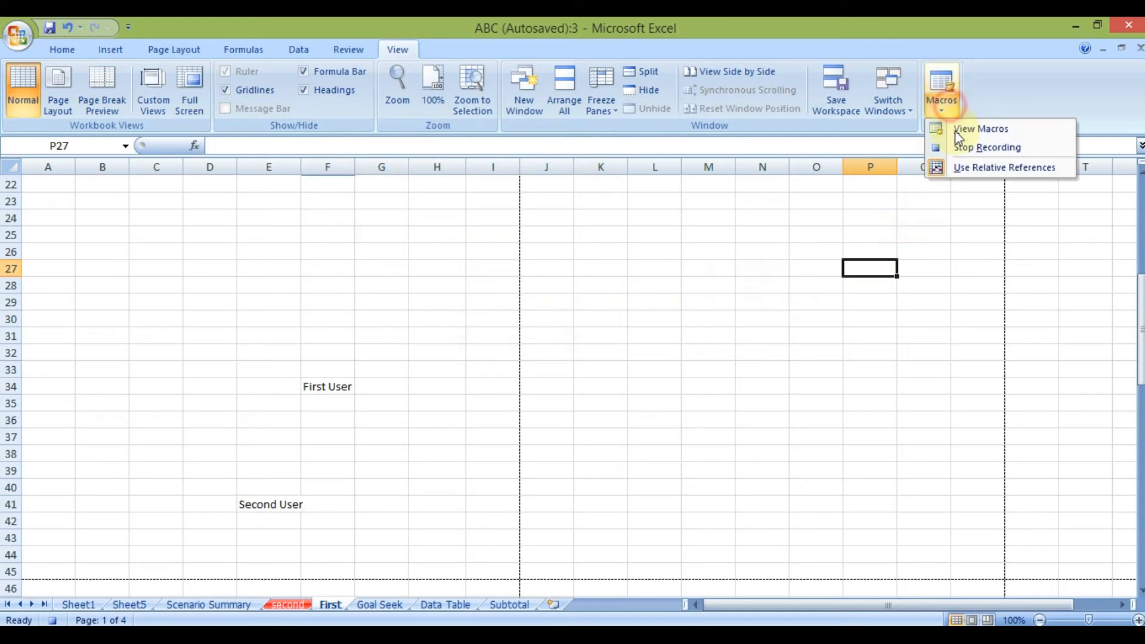
pyautogui.click(972, 170)
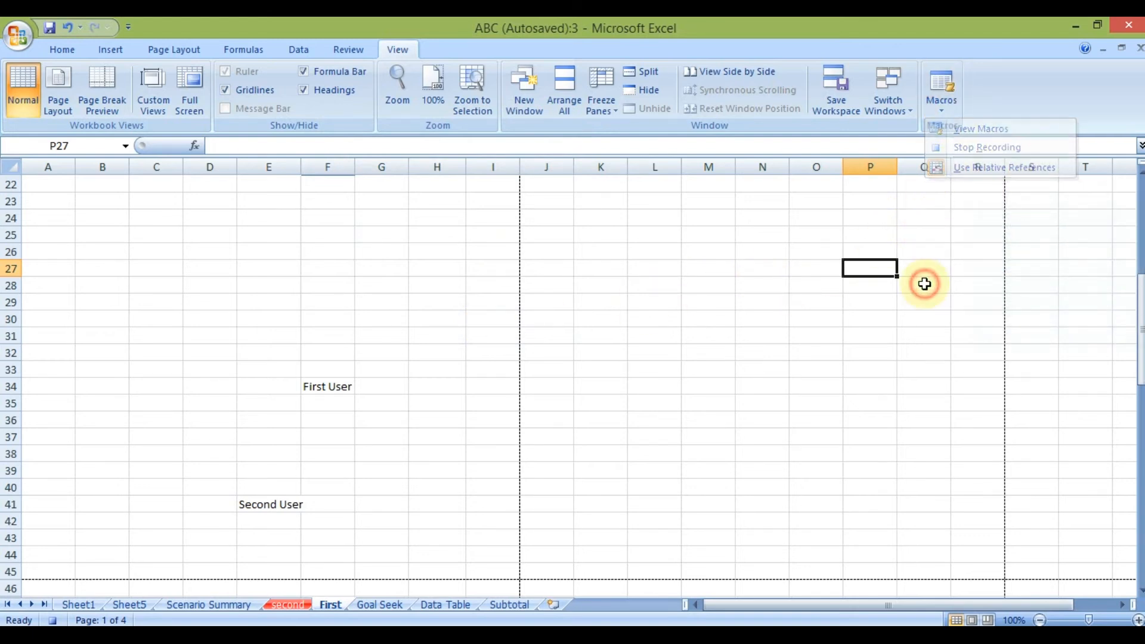
# Enter the label First Name in cell P27 and Last Name in cell P28.
pyautogui.write('First Name')
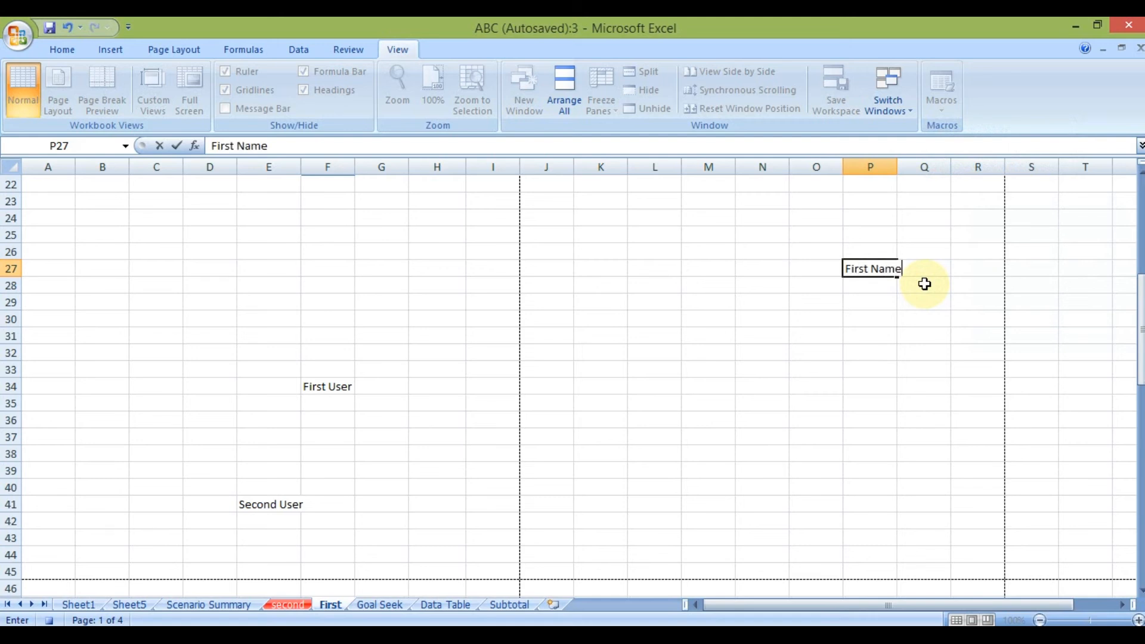
pyautogui.press('Return')
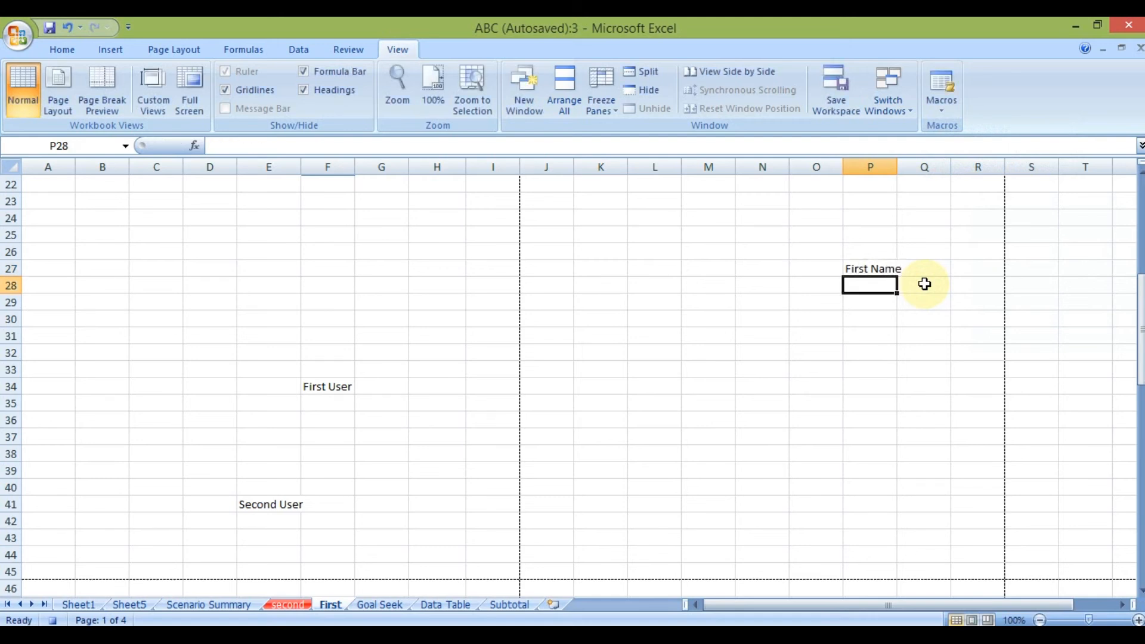
pyautogui.write('Last Name')
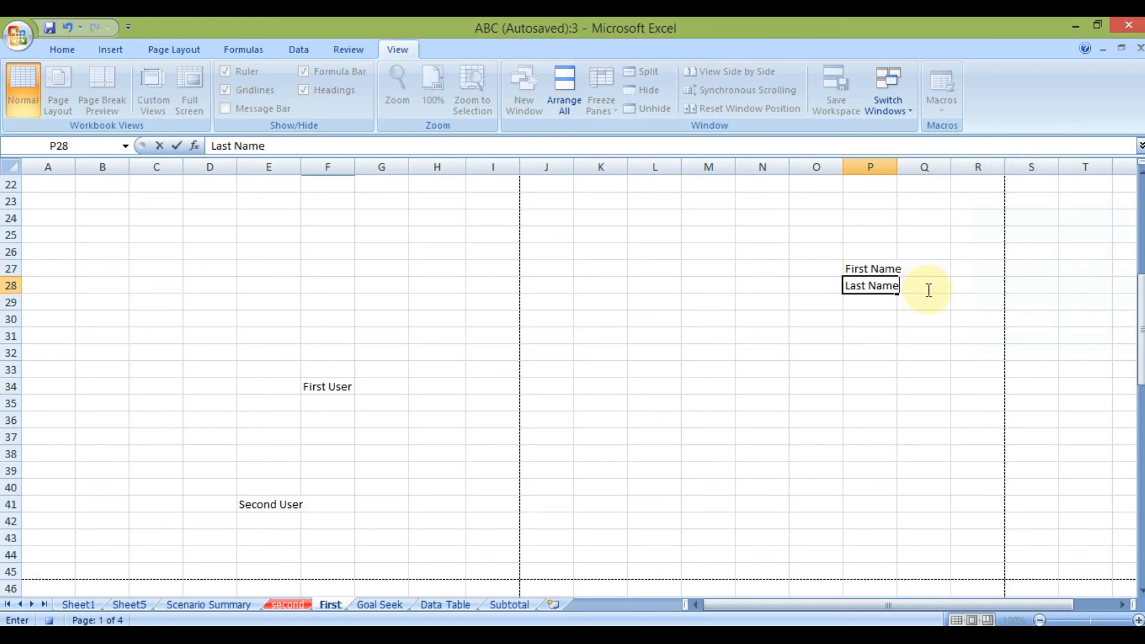
pyautogui.click(920, 301)
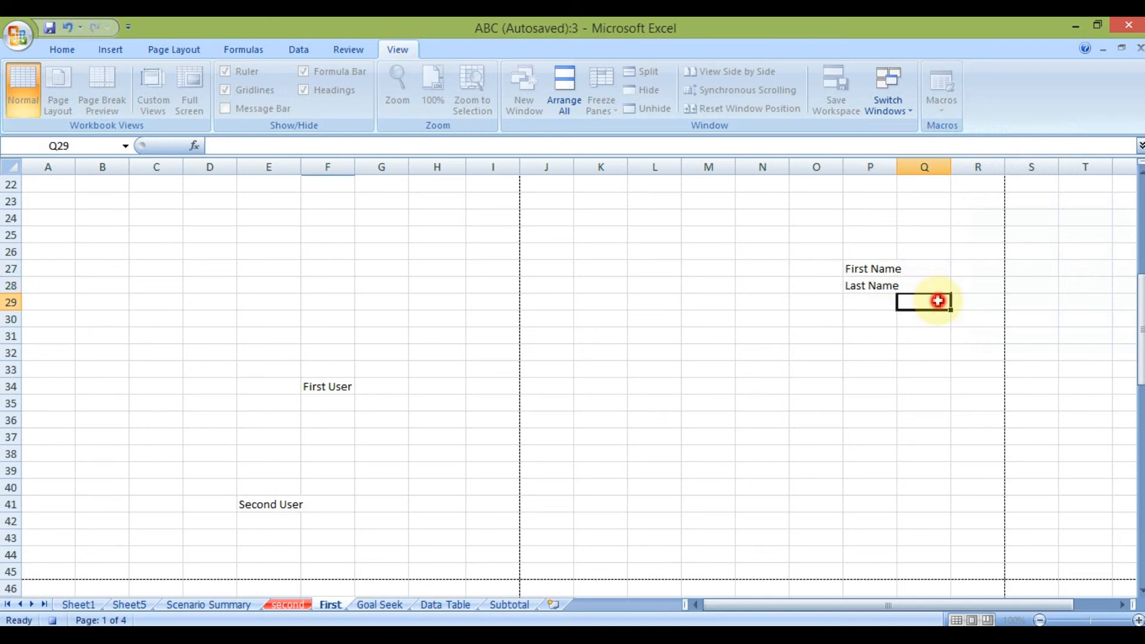
pyautogui.click(860, 288)
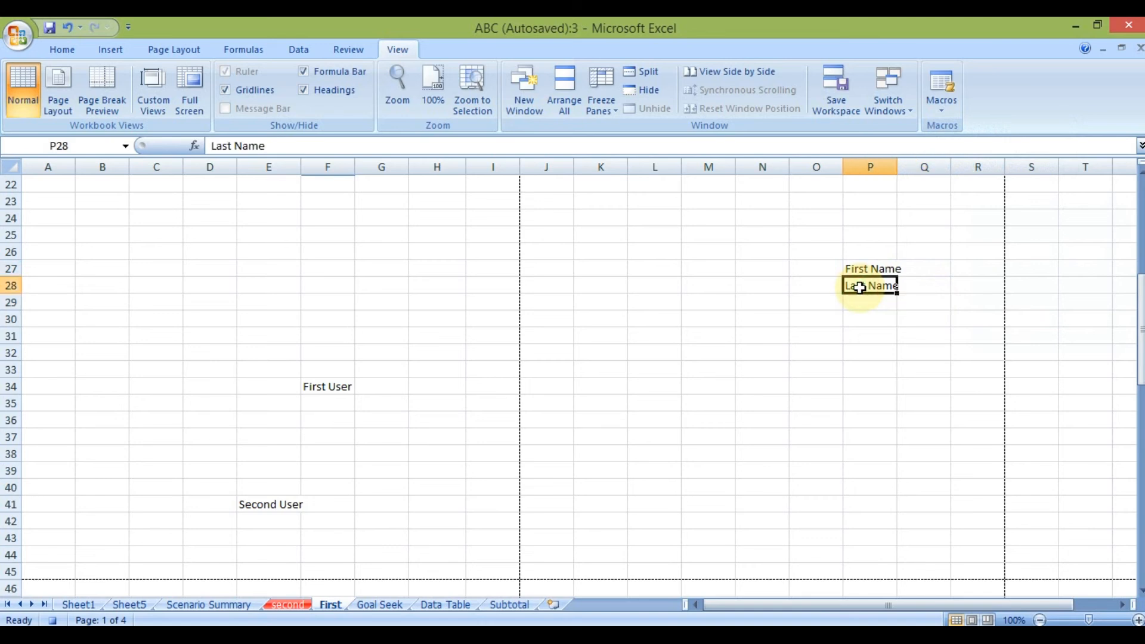
# Stop recording the macro with cell P28 selected.
pyautogui.click(942, 107)
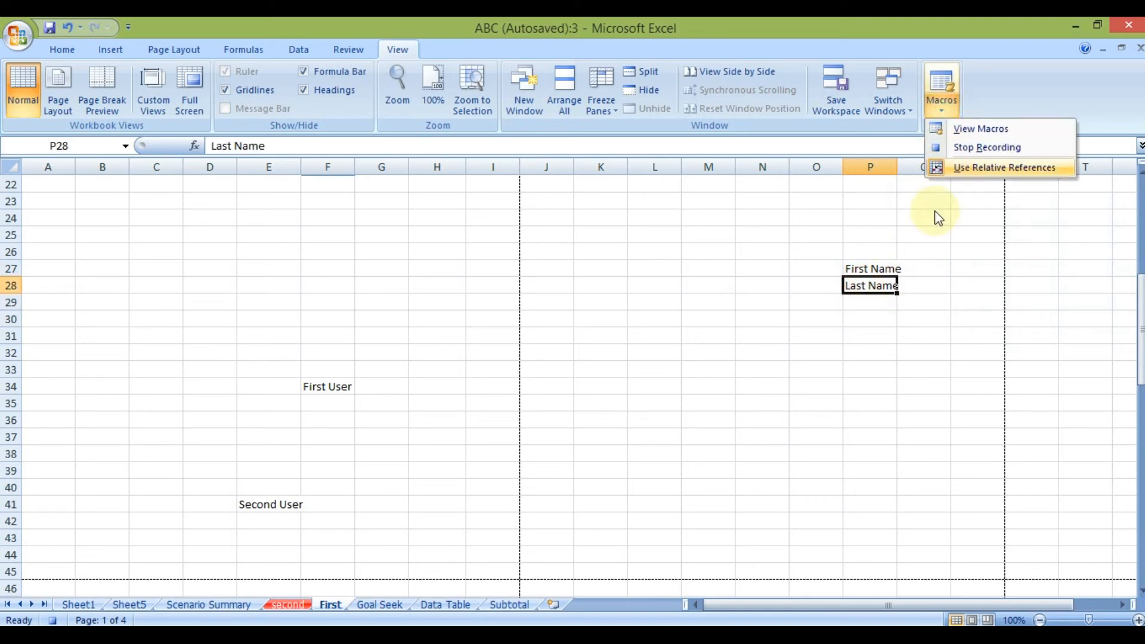
pyautogui.click(875, 282)
pyautogui.click(873, 266)
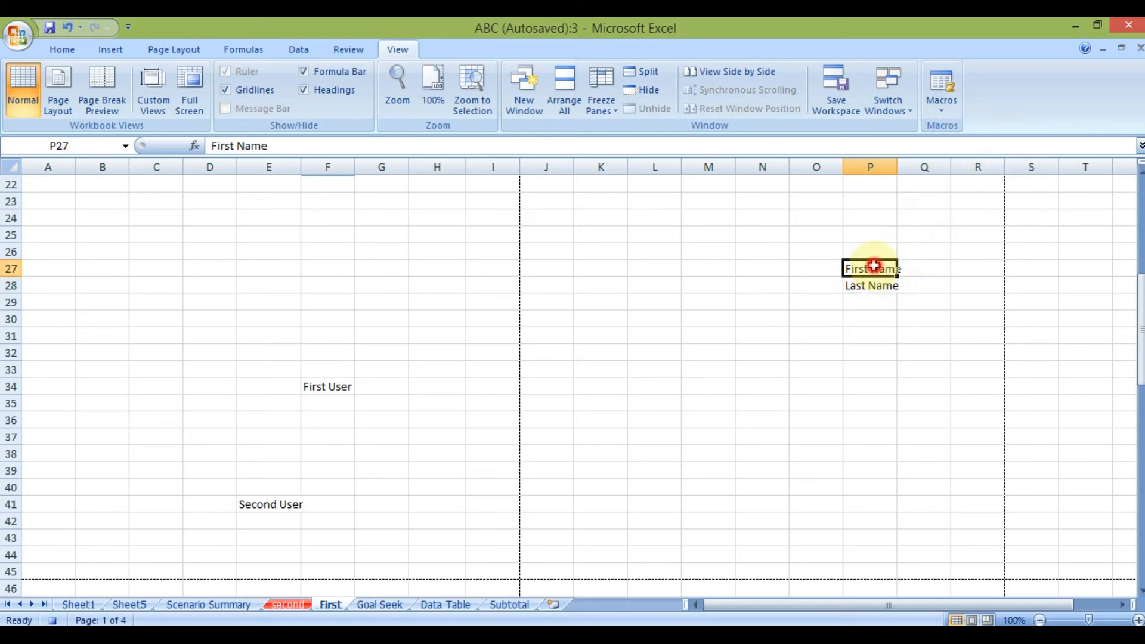
pyautogui.click(875, 285)
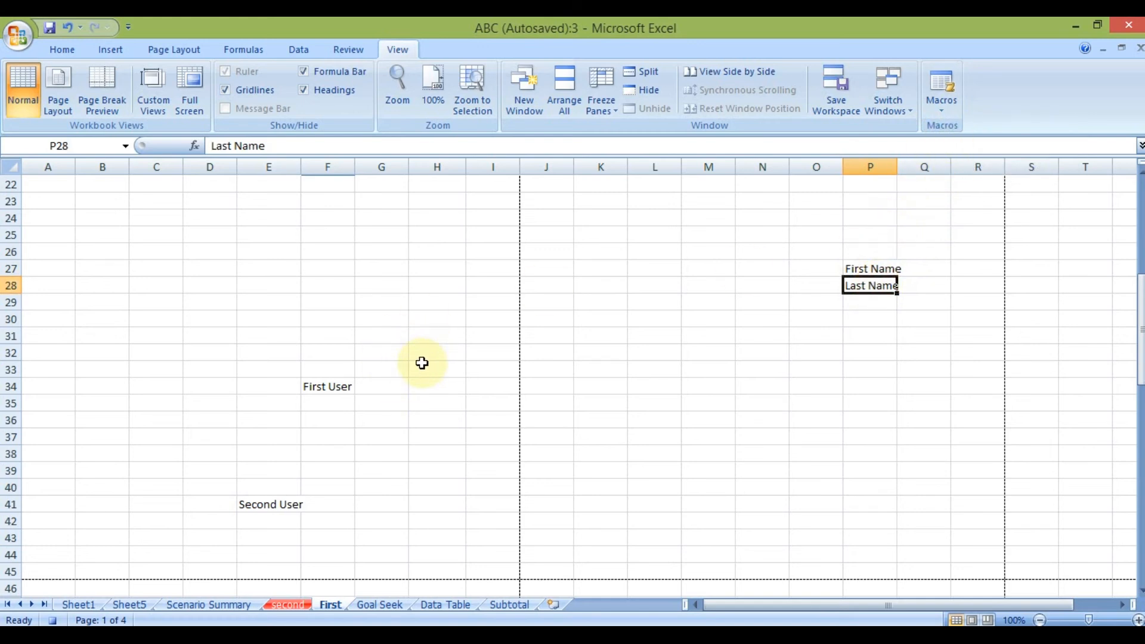
pyautogui.click(935, 113)
pyautogui.click(961, 149)
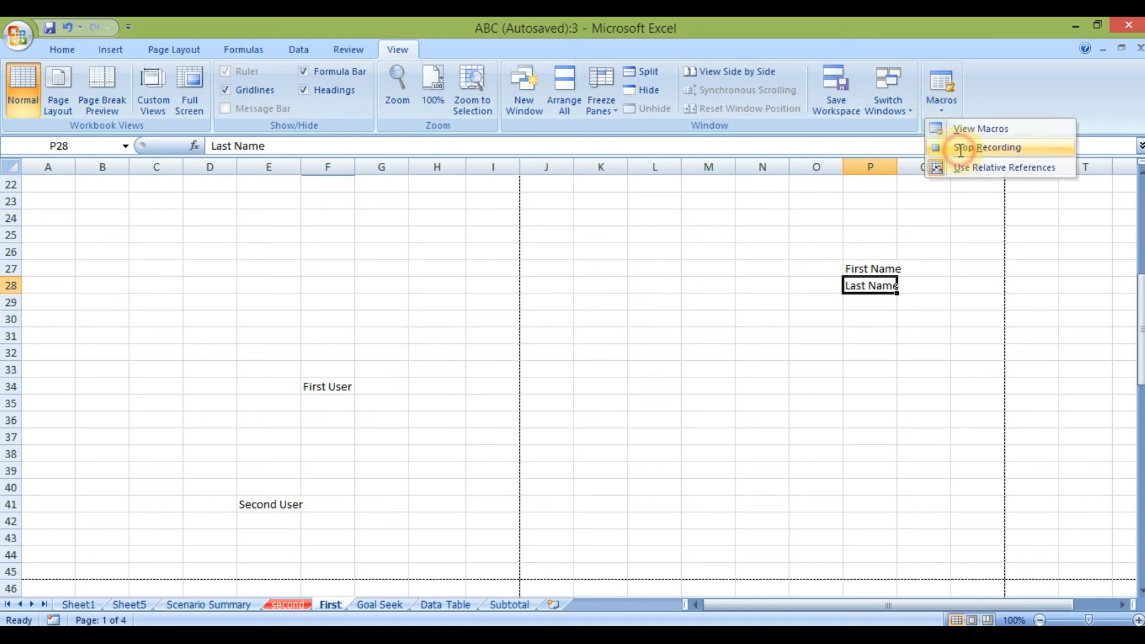
# Clear the contents of range M26:Q29 to delete the First Name and Last Name labels.
pyautogui.click(731, 426)
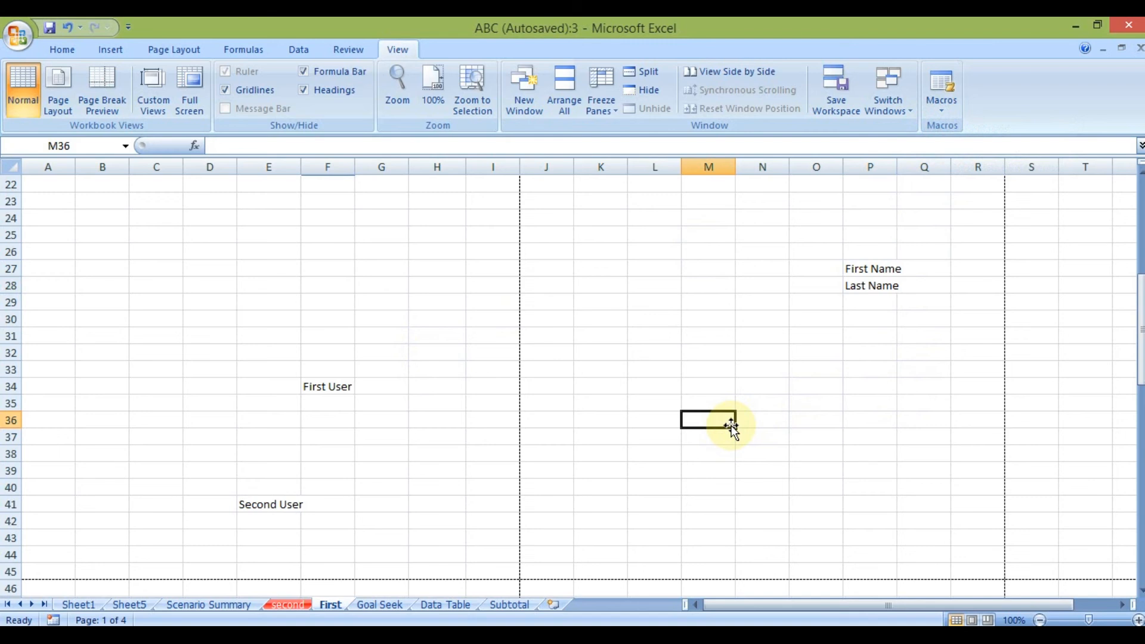
pyautogui.press('Up')
pyautogui.press('Up')
pyautogui.press('Up')
pyautogui.press('Up')
pyautogui.press('Up')
pyautogui.press('Up')
pyautogui.press('Up')
pyautogui.press('Up')
pyautogui.press('Up')
pyautogui.press('Up')
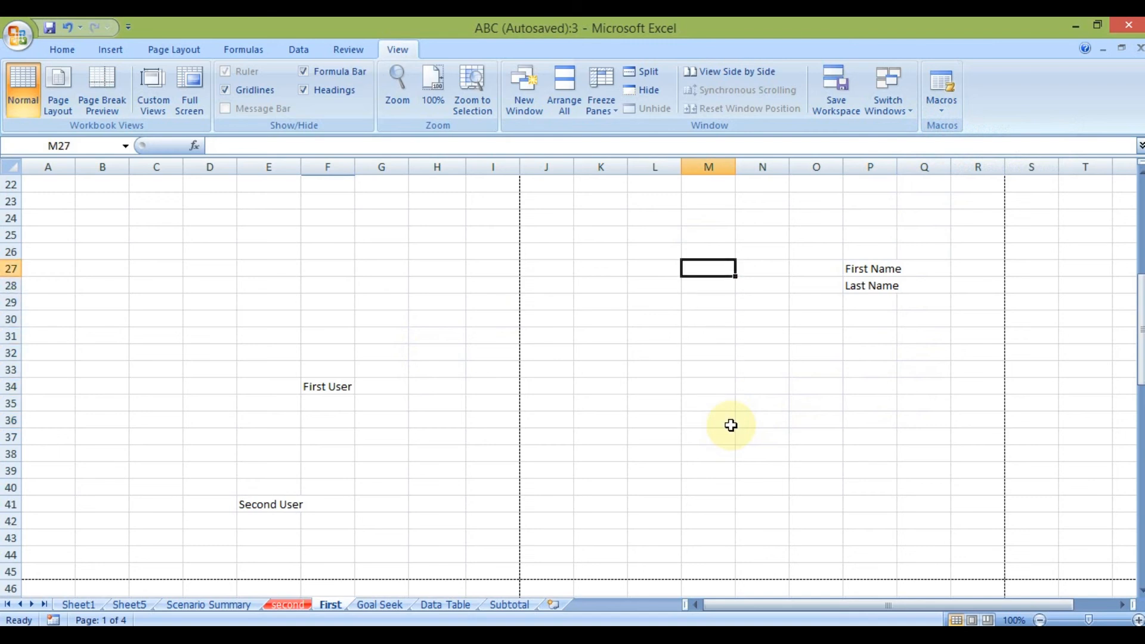
pyautogui.hotkey('shift', 'Right')
pyautogui.hotkey('shift', 'Right')
pyautogui.hotkey('shift', 'Right')
pyautogui.hotkey('shift', 'Right')
pyautogui.hotkey('shift', 'Down')
pyautogui.hotkey('shift', 'Down')
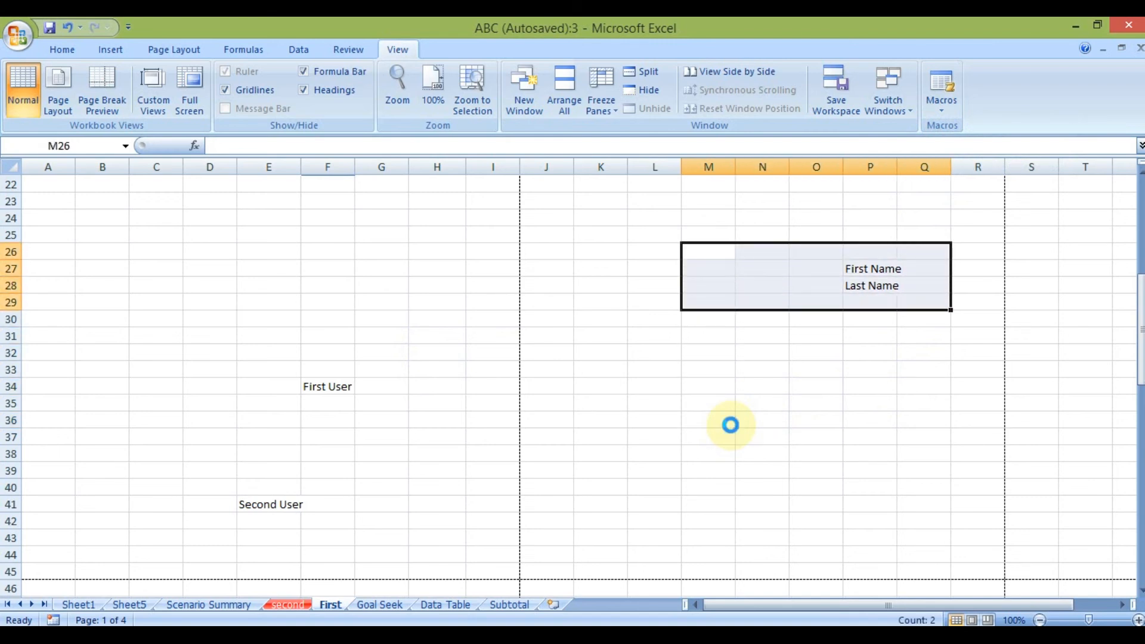
pyautogui.press('Delete')
# Run the Testing_Use_reference macro with cell M35 selected.
pyautogui.press('Down')
pyautogui.press('Down')
pyautogui.press('Down')
pyautogui.press('Down')
pyautogui.press('Down')
pyautogui.press('Down')
pyautogui.press('Down')
pyautogui.press('Down')
pyautogui.press('Down')
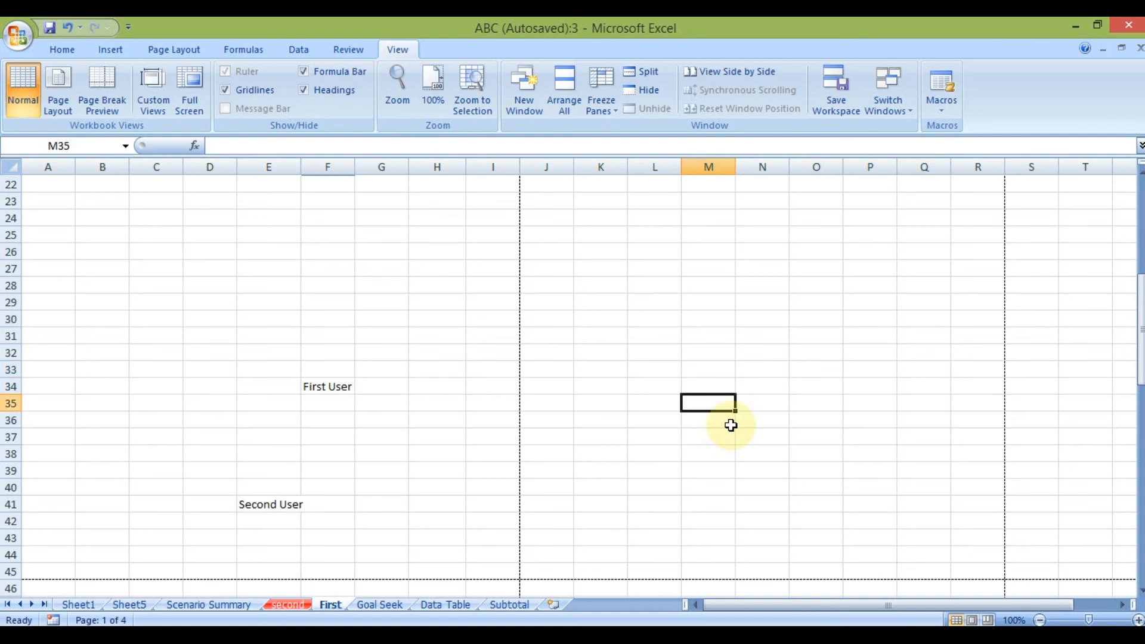
pyautogui.click(943, 98)
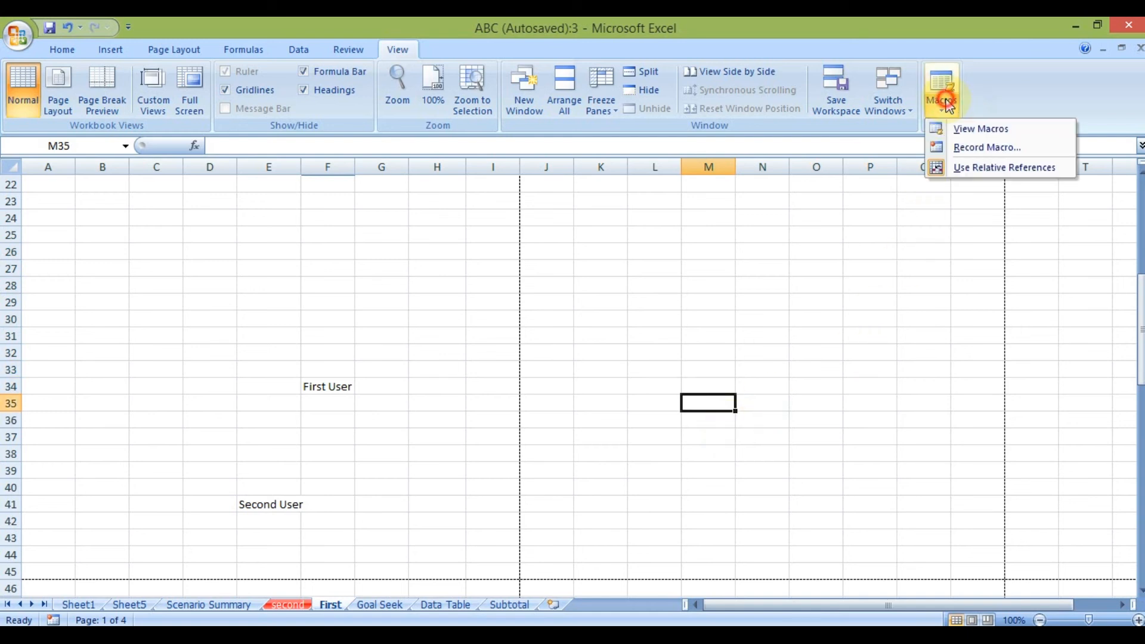
pyautogui.click(958, 133)
pyautogui.click(373, 160)
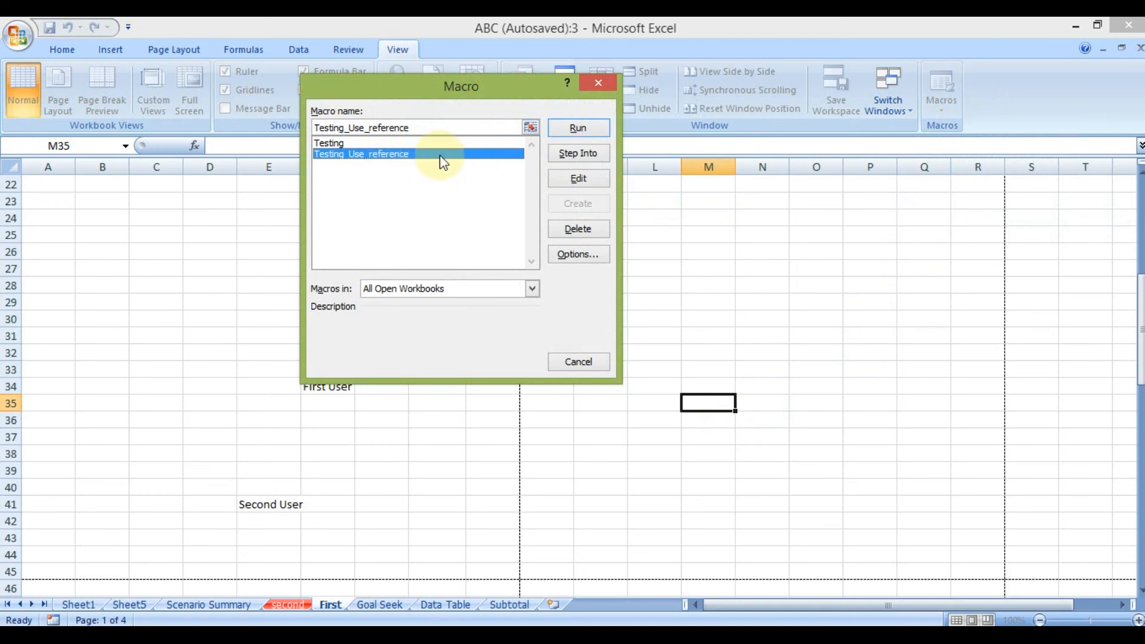
pyautogui.click(578, 129)
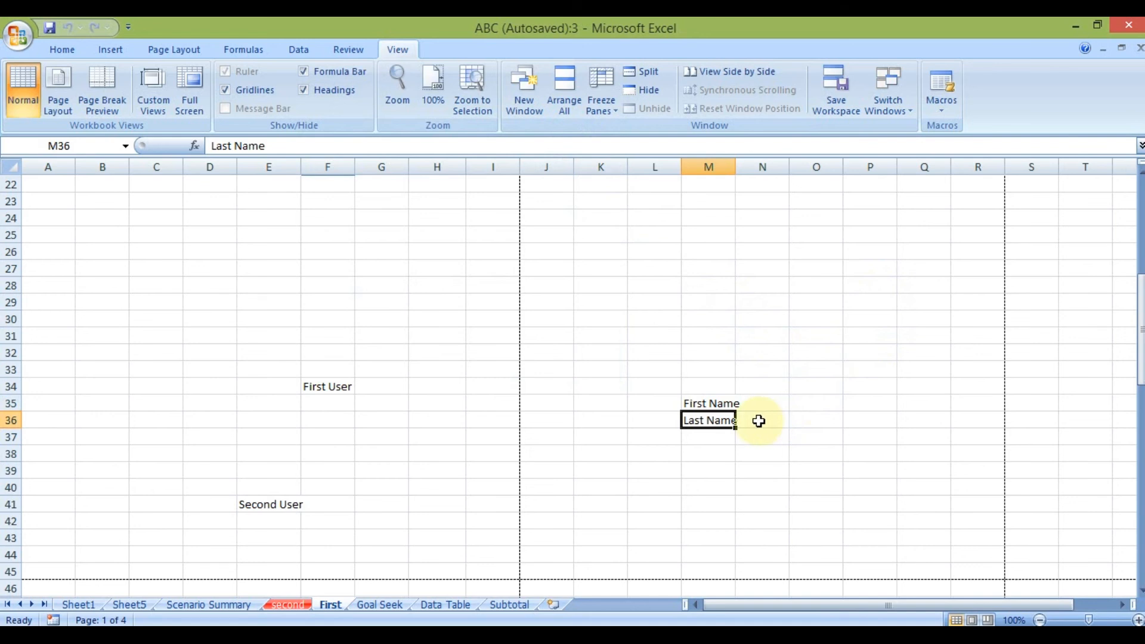
# Examine the position of the First Name and Last Name labels in M35:M36 relative to cells P28 and L27.
pyautogui.moveTo(688, 402); pyautogui.dragTo(708, 423)
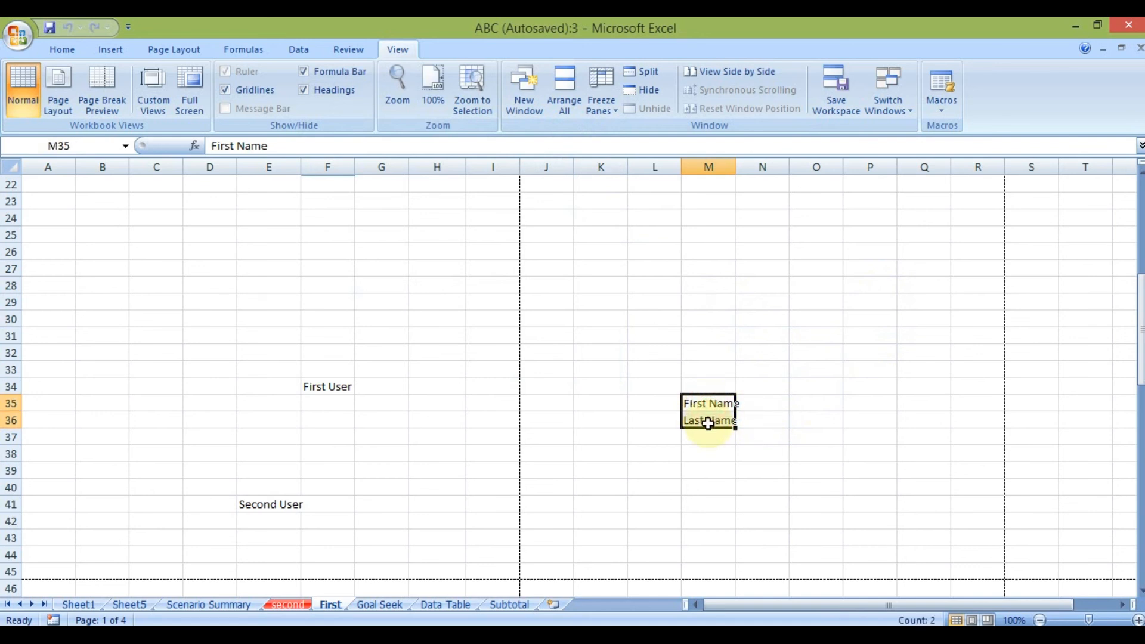
pyautogui.click(941, 113)
pyautogui.click(885, 295)
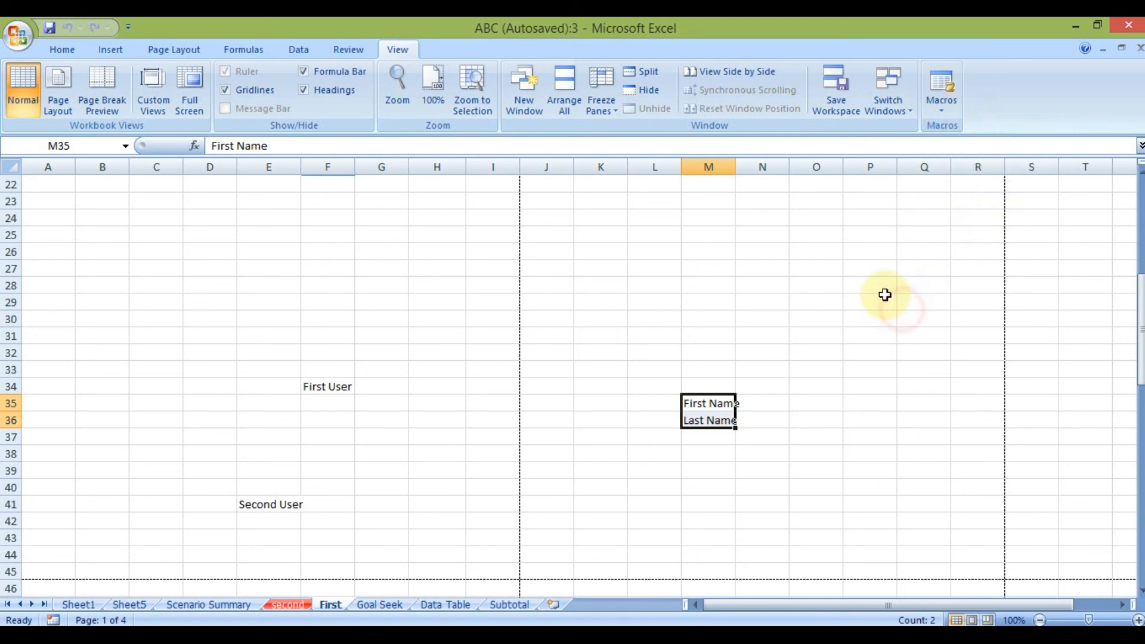
pyautogui.moveTo(708, 403); pyautogui.dragTo(711, 424)
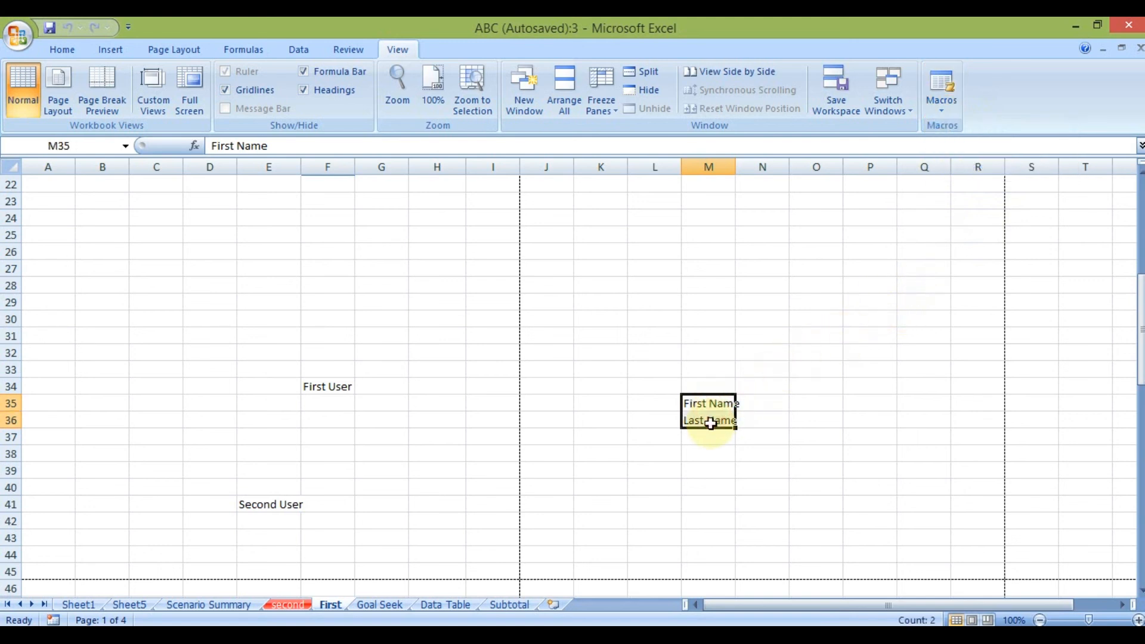
pyautogui.click(711, 423)
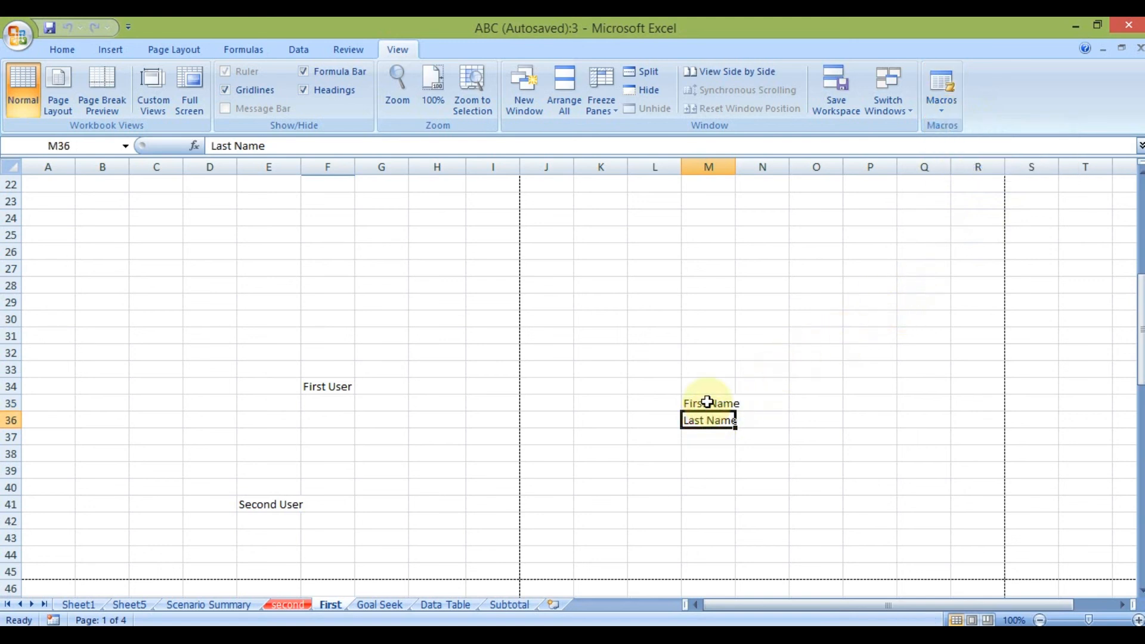
pyautogui.click(877, 287)
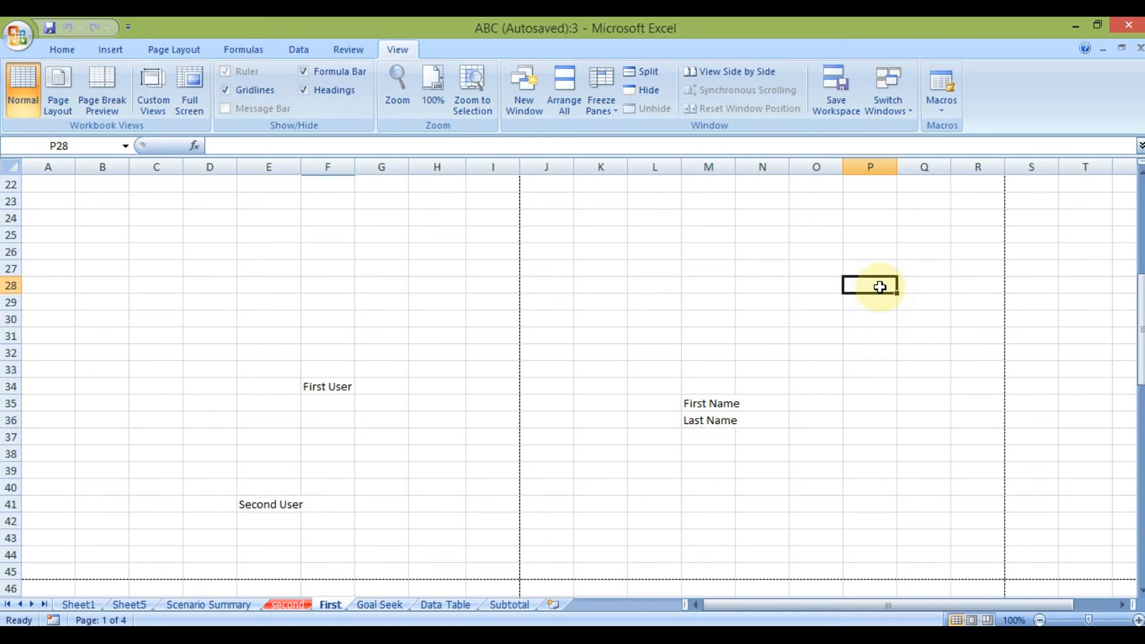
pyautogui.click(657, 270)
pyautogui.click(646, 250)
pyautogui.click(640, 267)
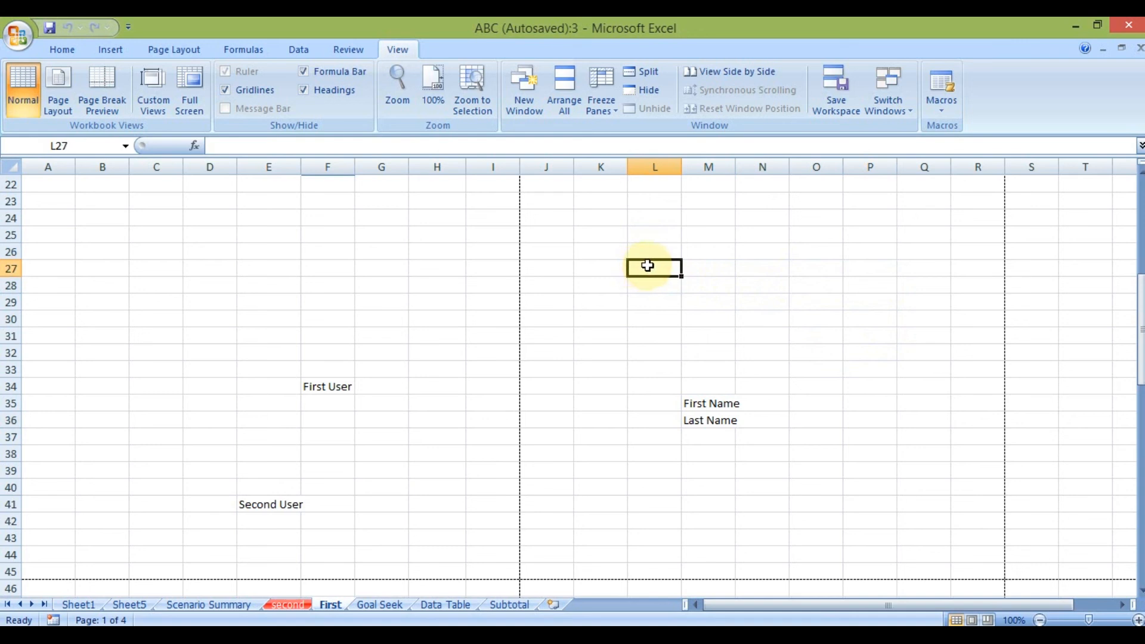
pyautogui.moveTo(715, 403); pyautogui.dragTo(715, 420)
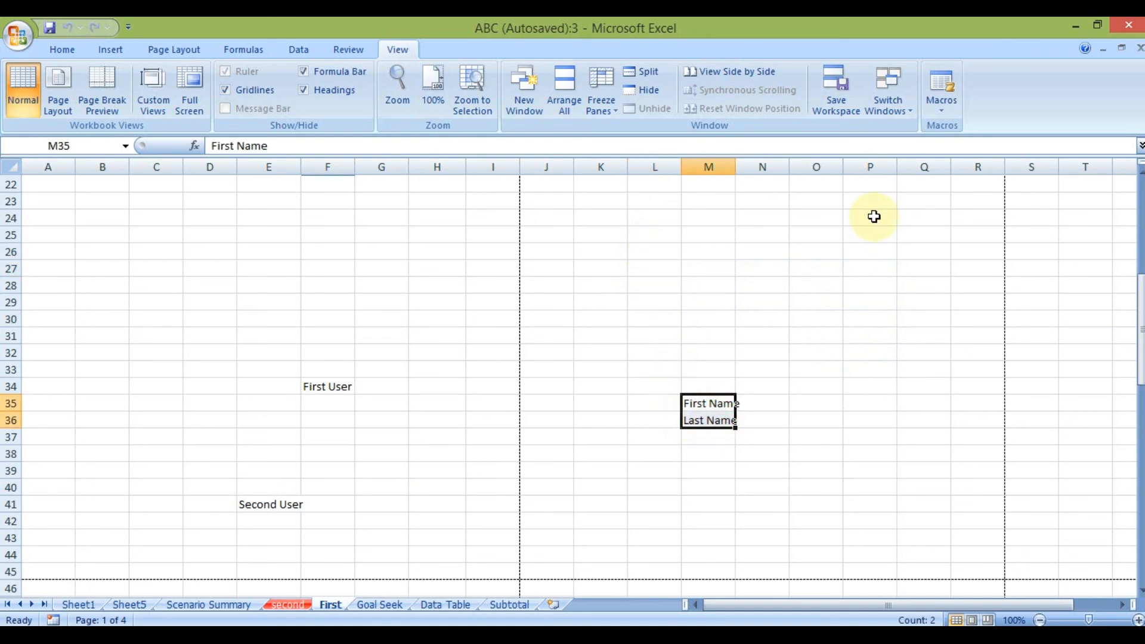
pyautogui.click(941, 106)
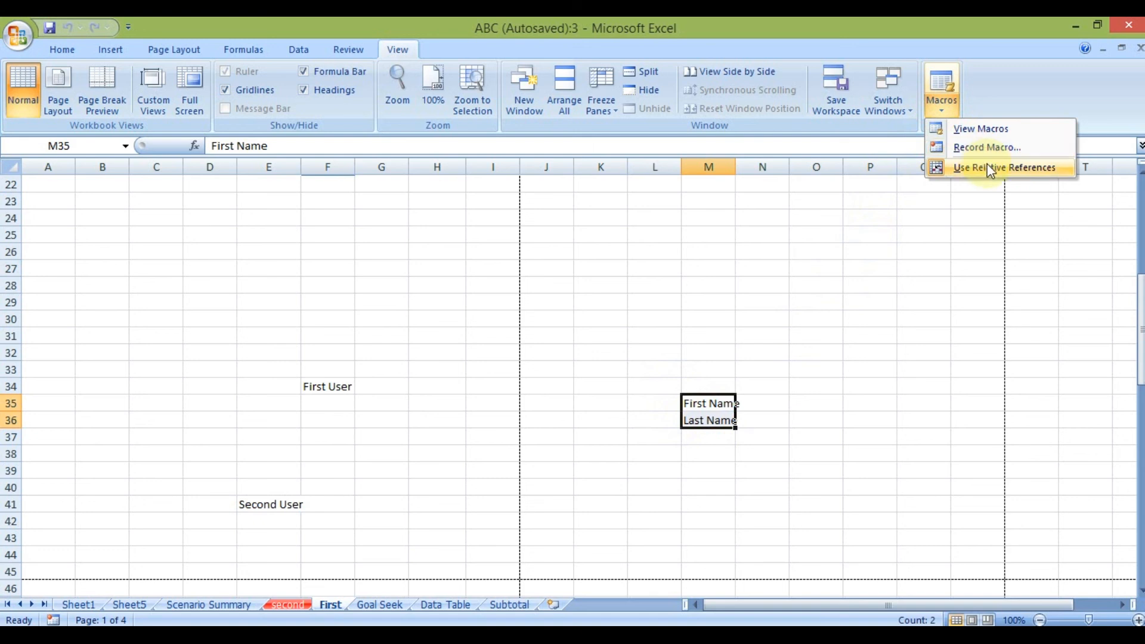
pyautogui.click(644, 266)
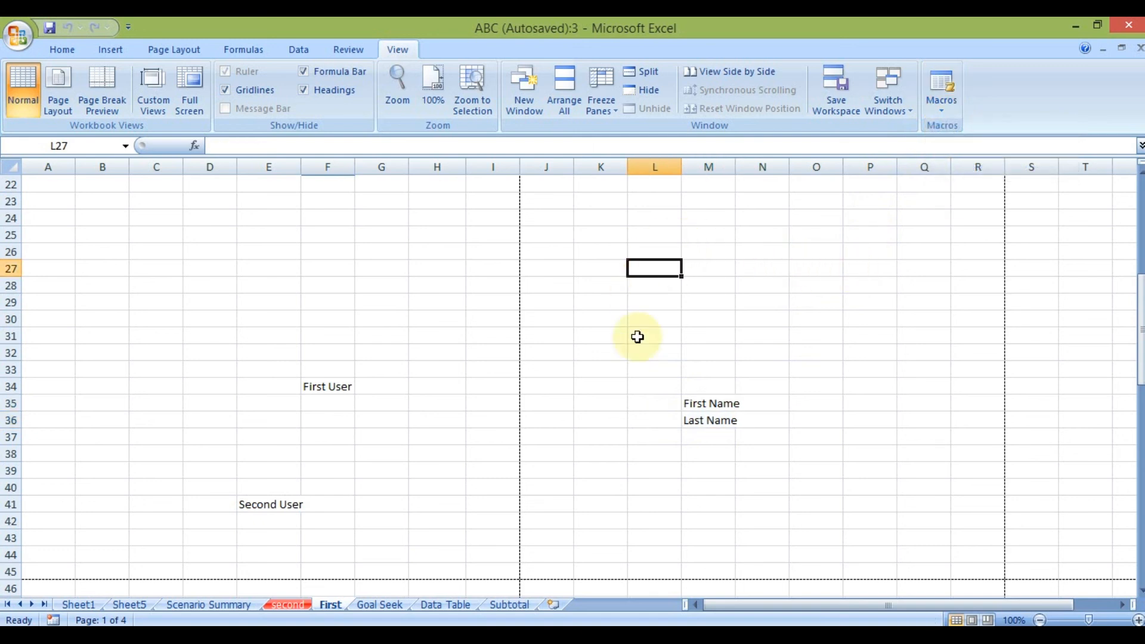
pyautogui.moveTo(693, 404); pyautogui.dragTo(711, 426)
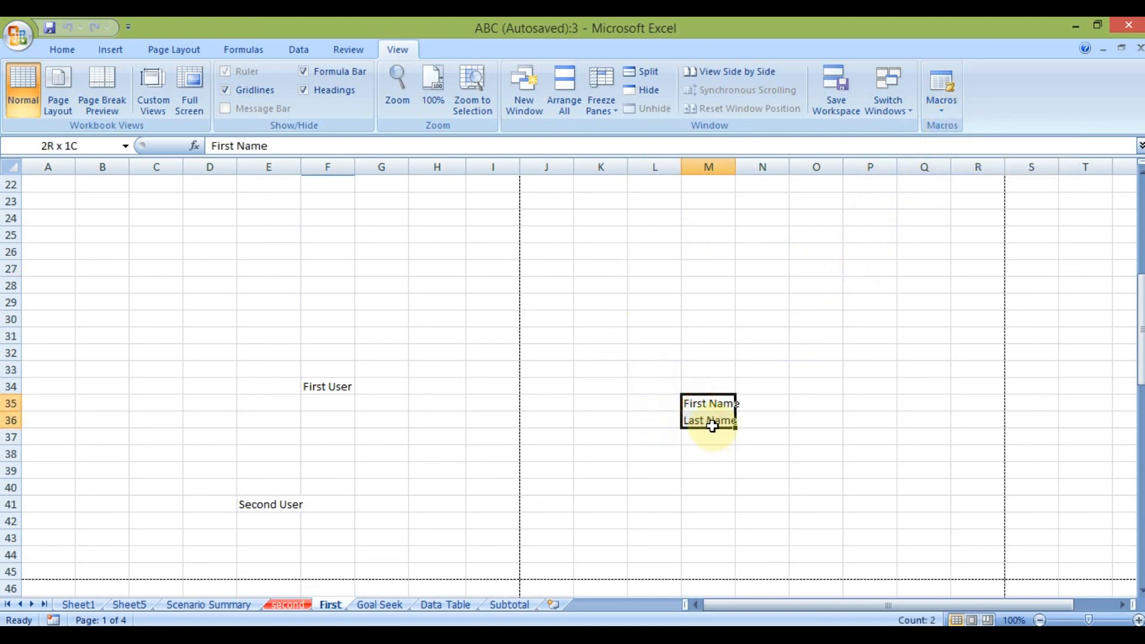
pyautogui.click(927, 358)
pyautogui.click(958, 401)
pyautogui.click(946, 436)
pyautogui.click(932, 455)
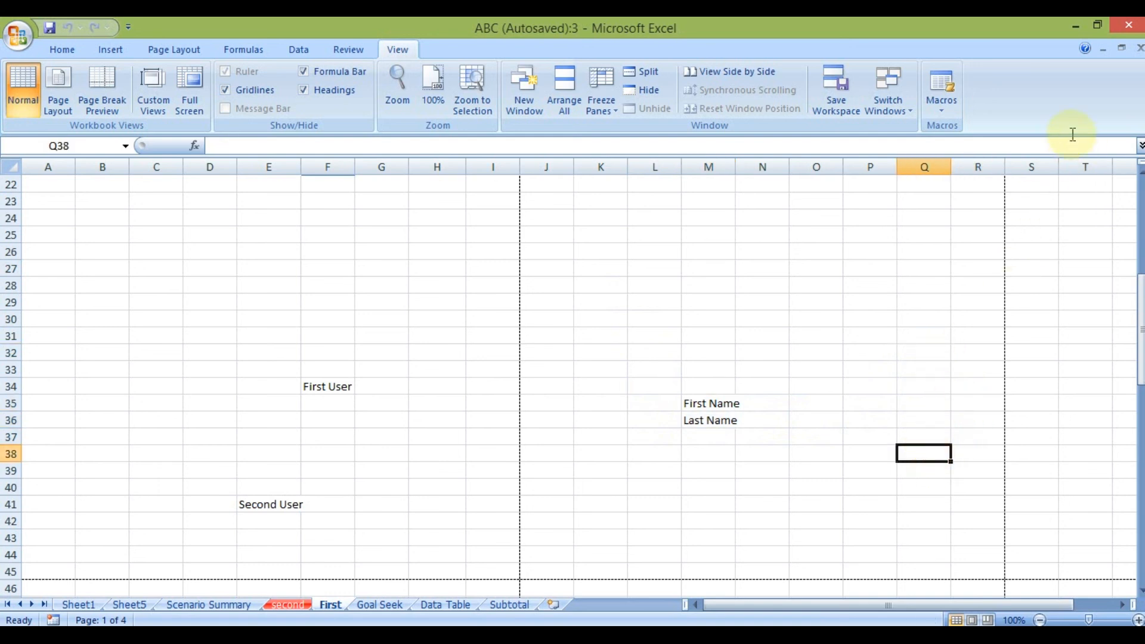
pyautogui.click(940, 105)
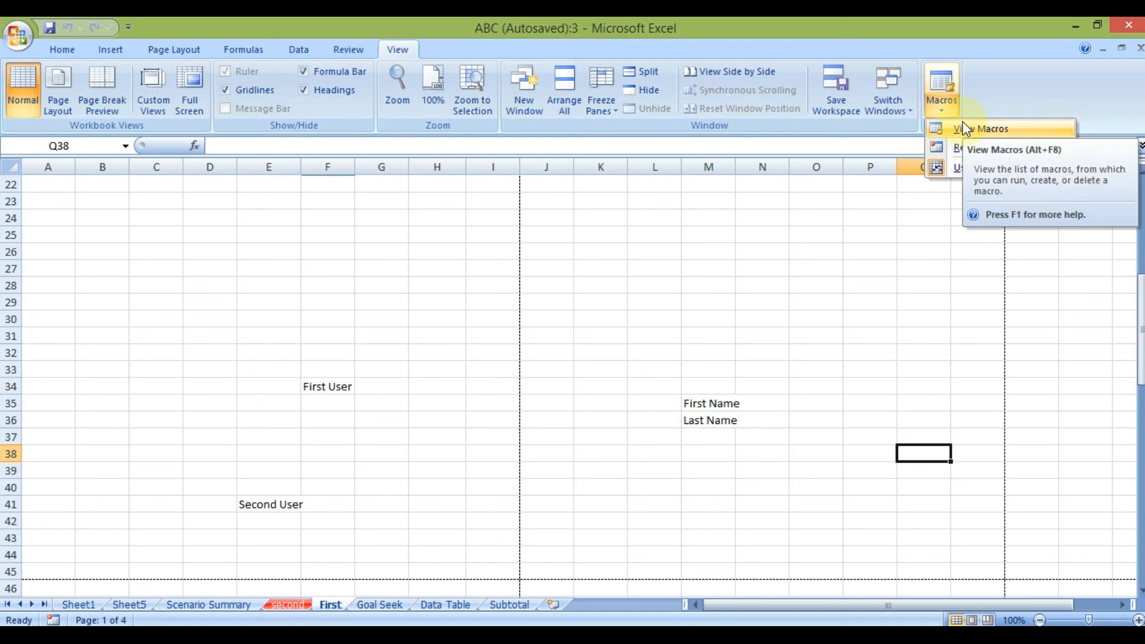
pyautogui.click(841, 235)
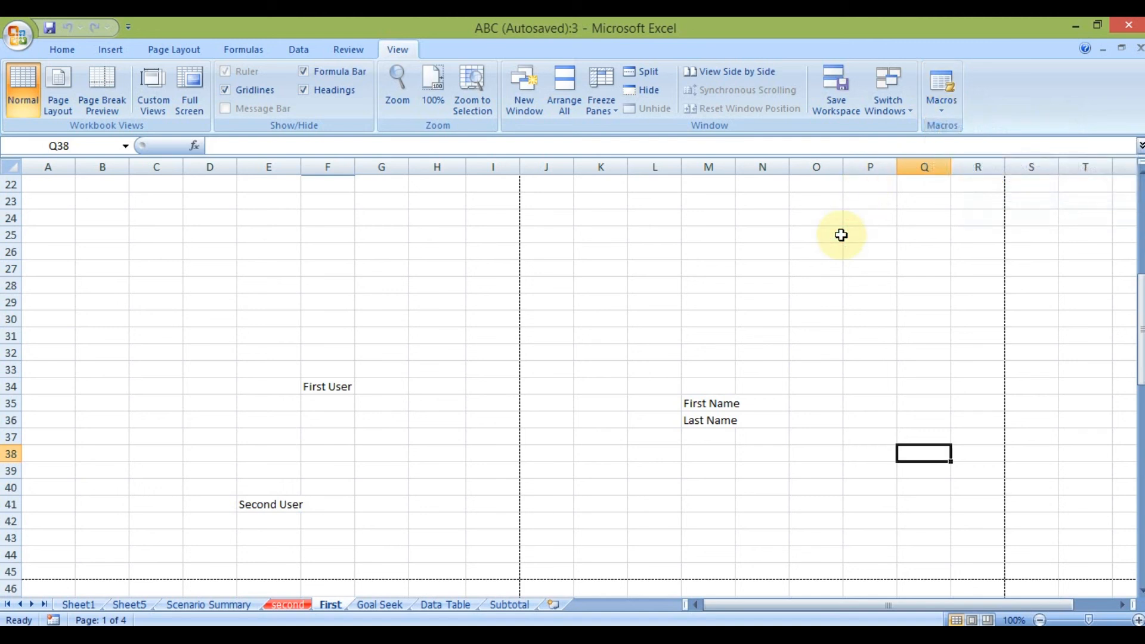